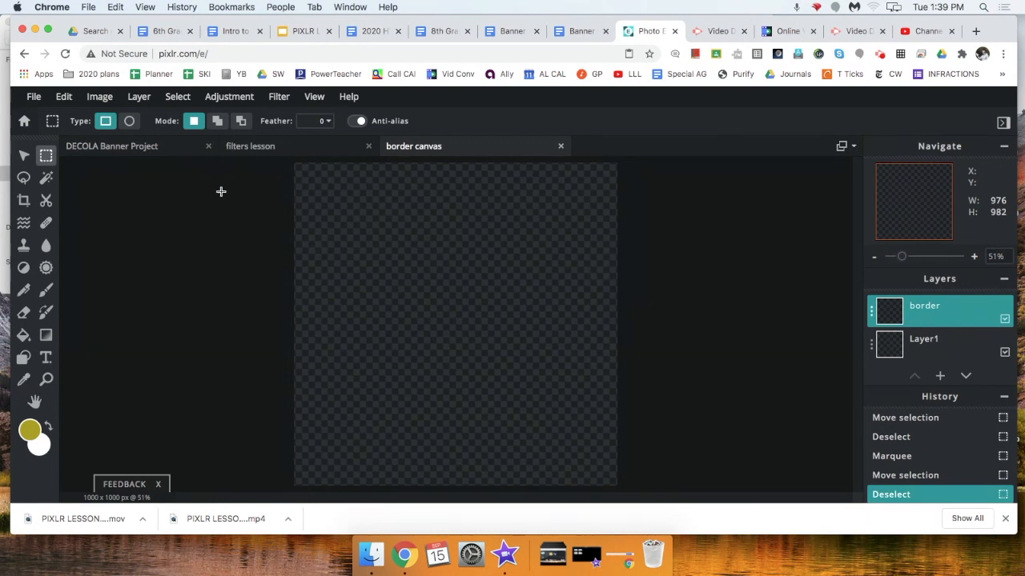
Look at the DECOLA Banner Project document and return to the border canvas document.
click(154, 146)
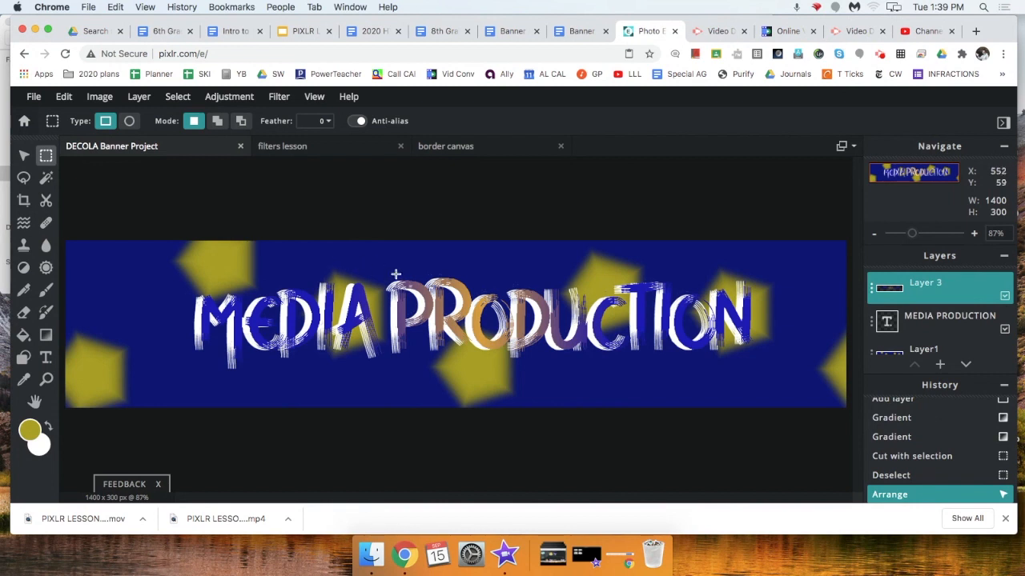
click(480, 149)
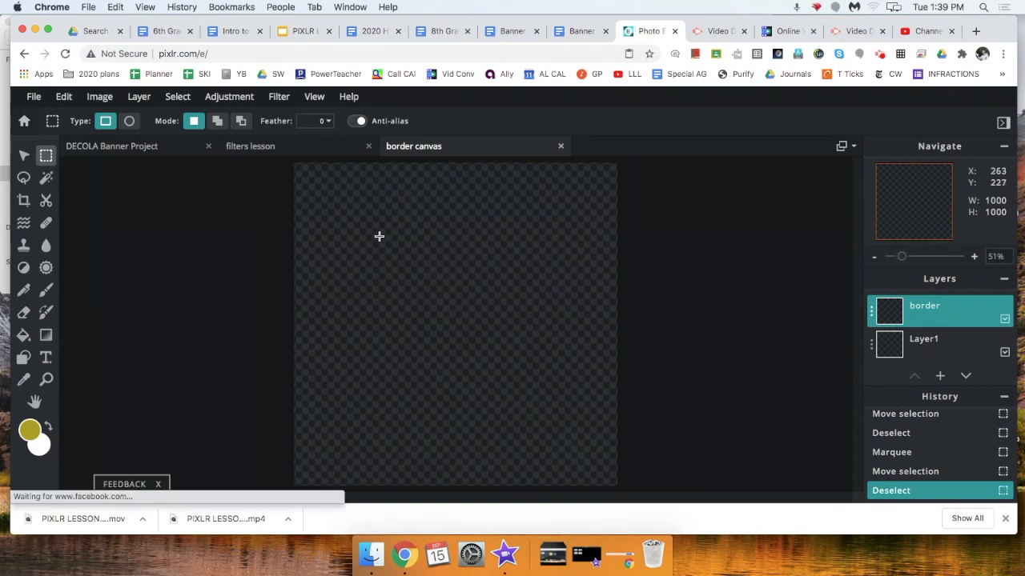
scroll(353, 277, down, 2)
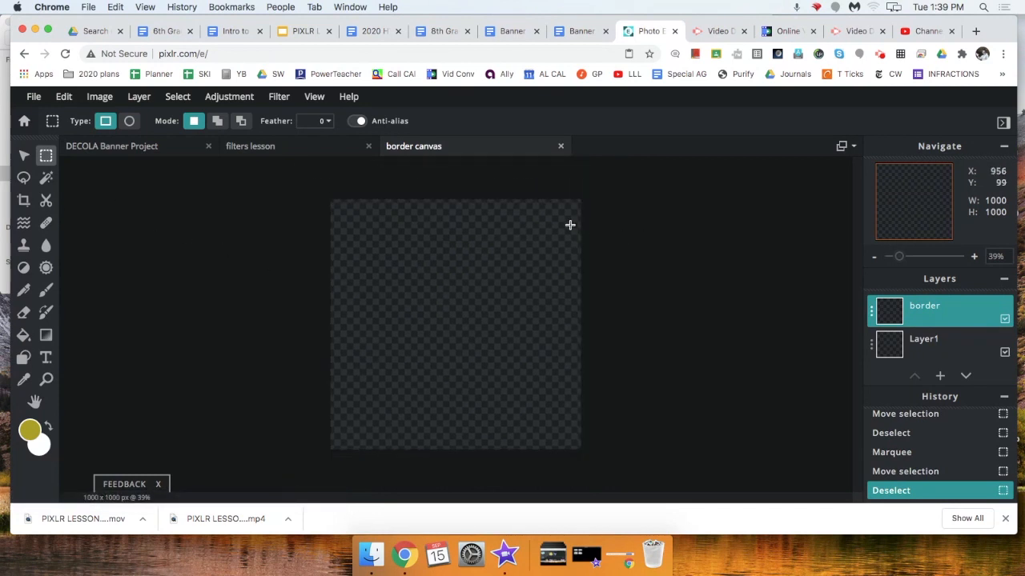
scroll(570, 225, up, 3)
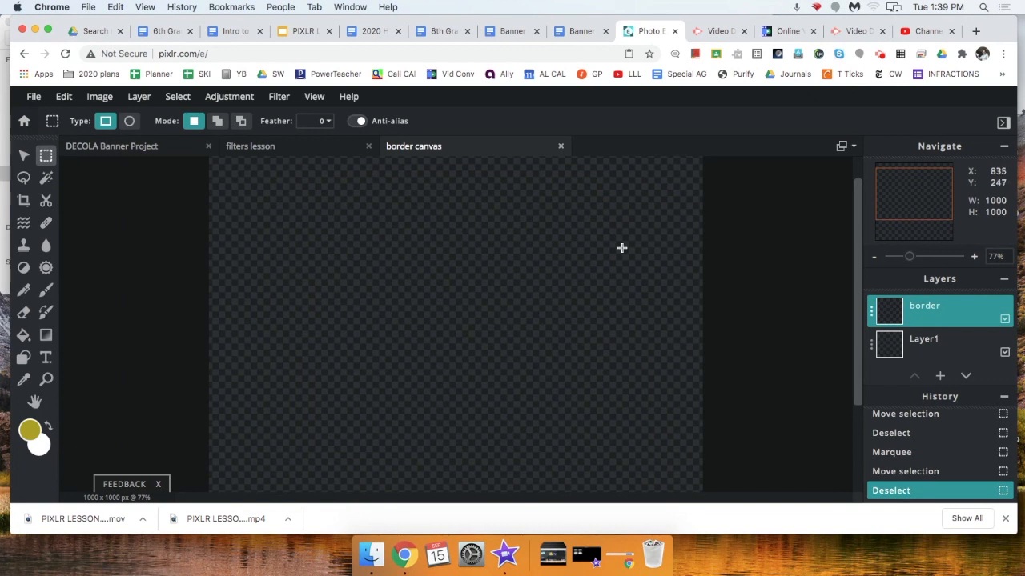
Hide the downloads bar and draw a rectangular marquee selection about 970 by 970 px, slightly inset from the canvas edges.
click(1005, 519)
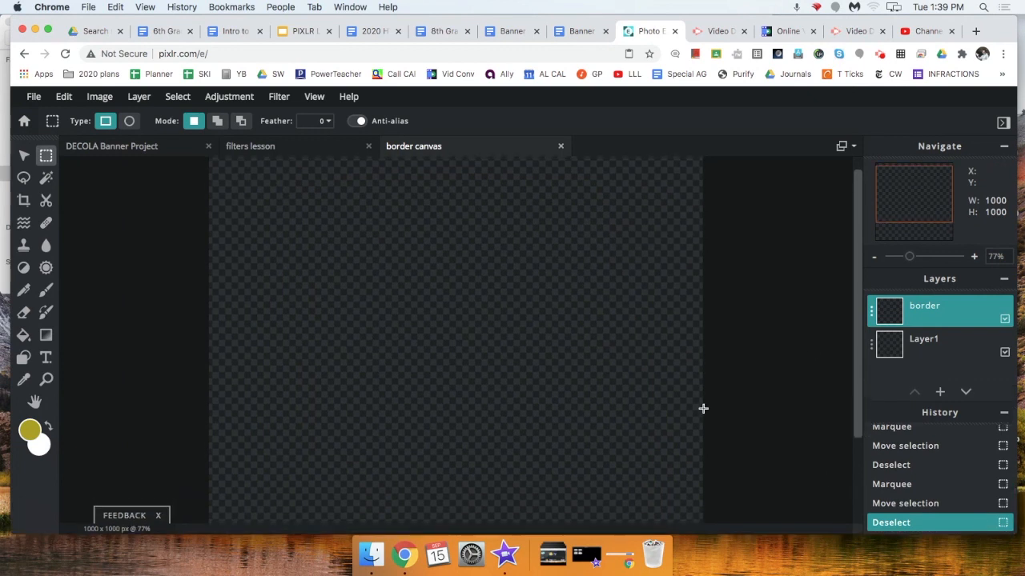
scroll(703, 408, down, 3)
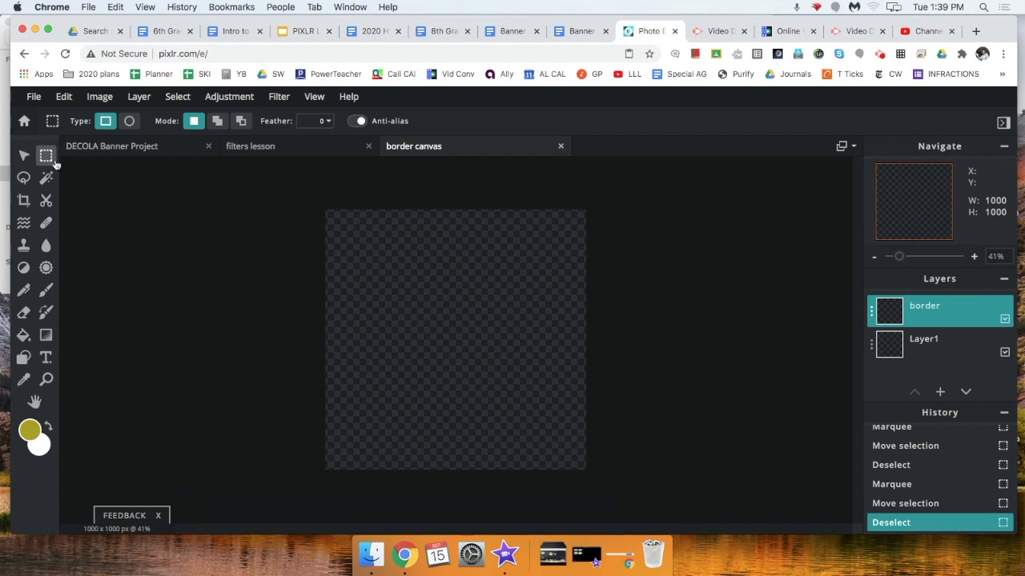
scroll(368, 286, down, 3)
scroll(370, 286, up, 2)
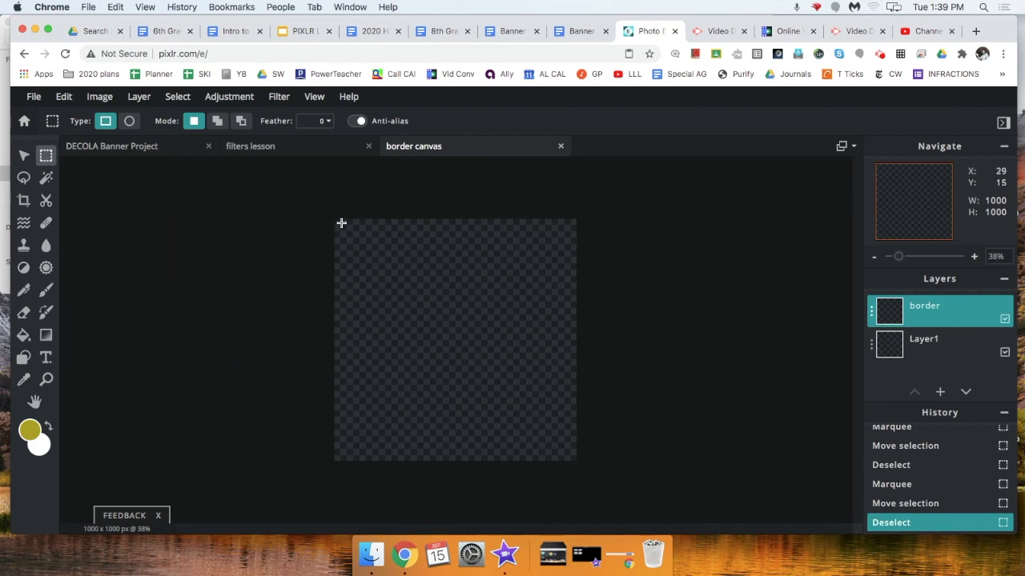
scroll(339, 224, up, 3)
scroll(291, 217, down, 2)
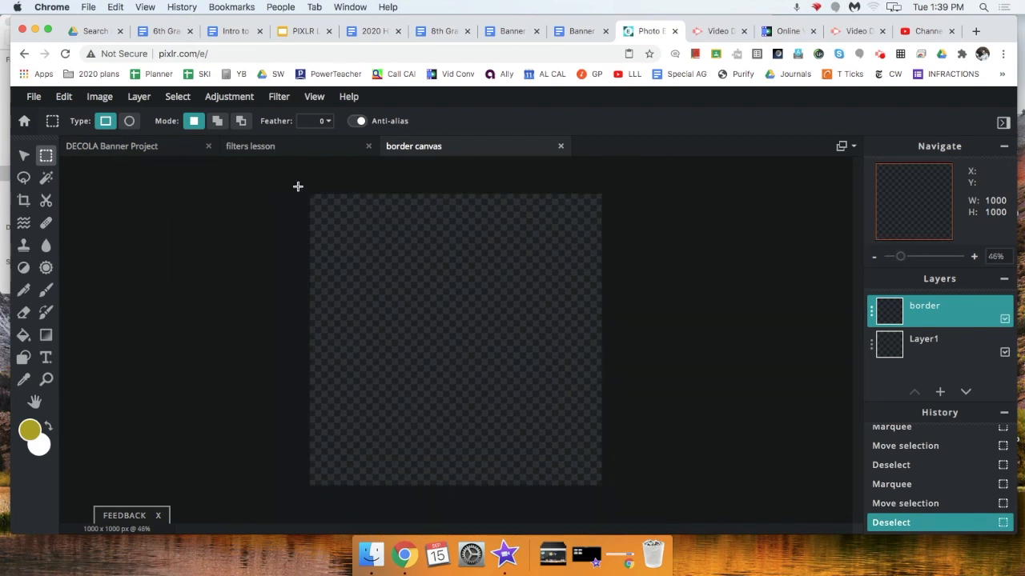
drag(315, 199, 563, 472)
drag(409, 459, 597, 480)
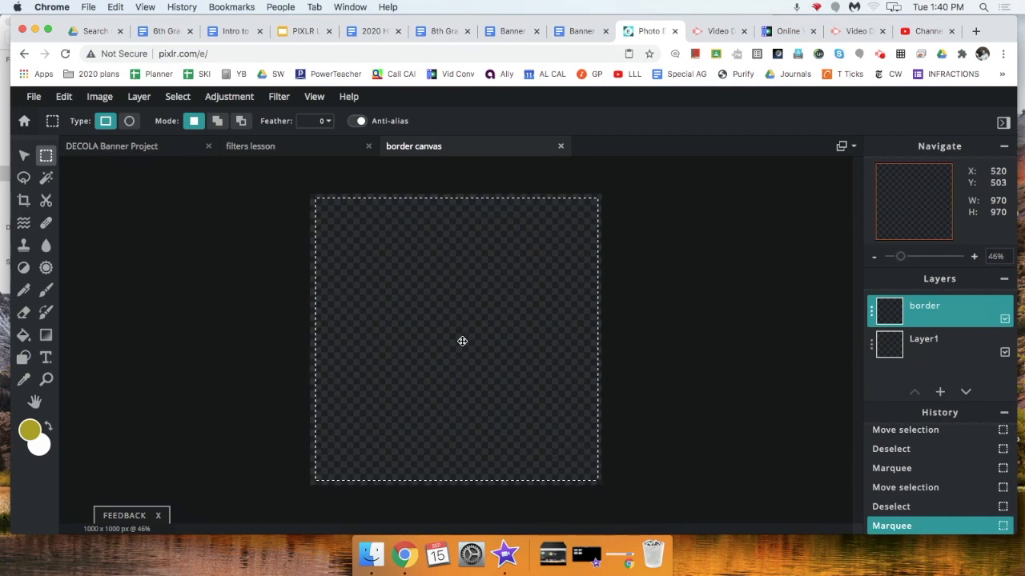
Nudge the square selection to centre it on the canvas and check its margin along every edge.
scroll(301, 277, up, 1)
scroll(288, 275, down, 4)
scroll(276, 275, up, 5)
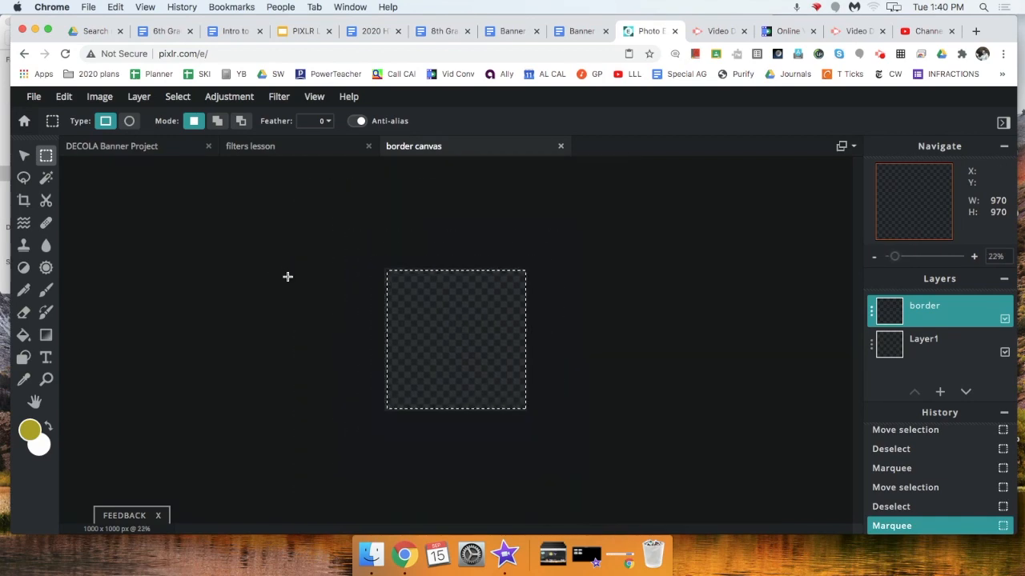
scroll(147, 267, up, 2)
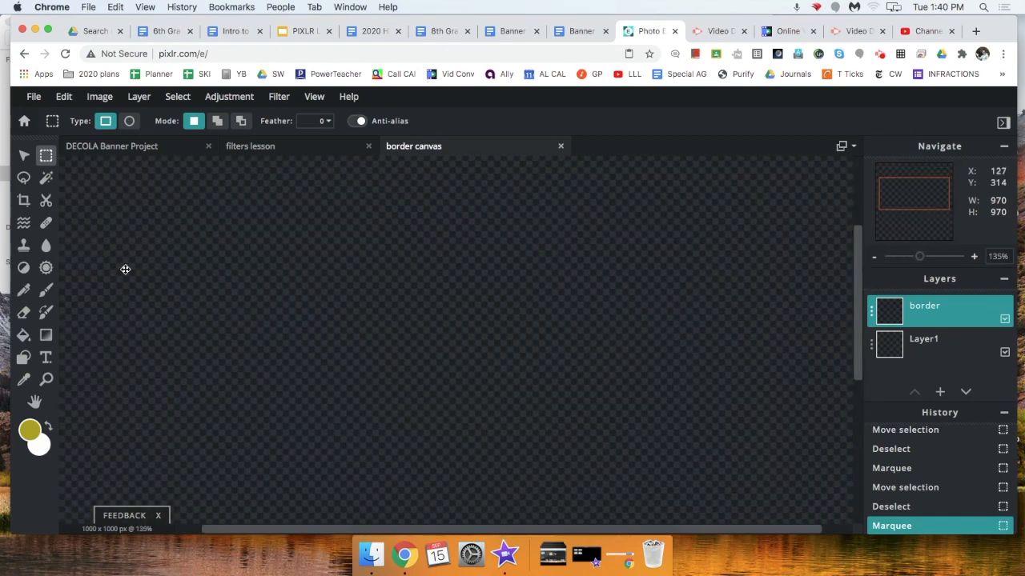
scroll(122, 276, down, 1)
scroll(88, 316, down, 1)
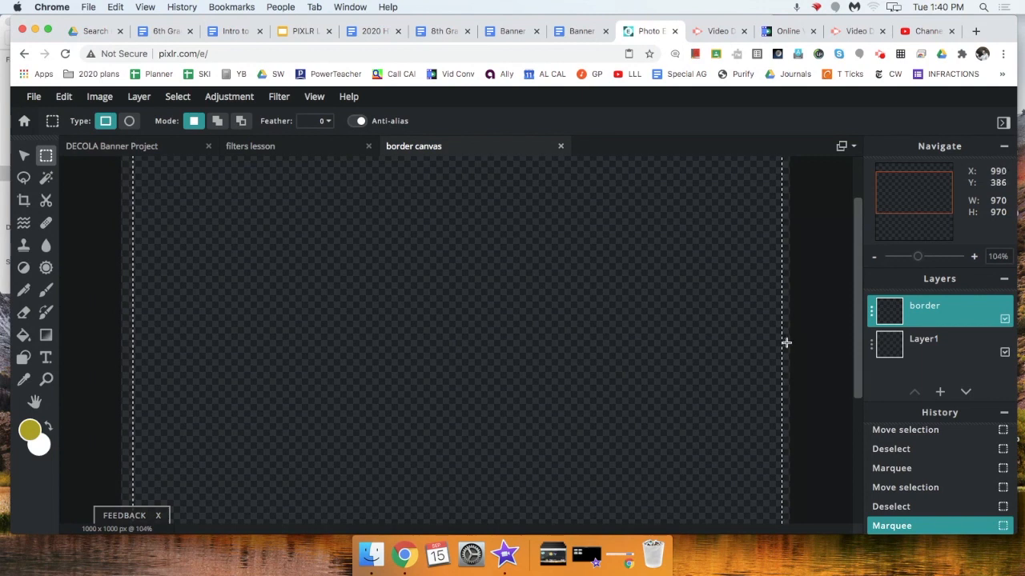
click(664, 340)
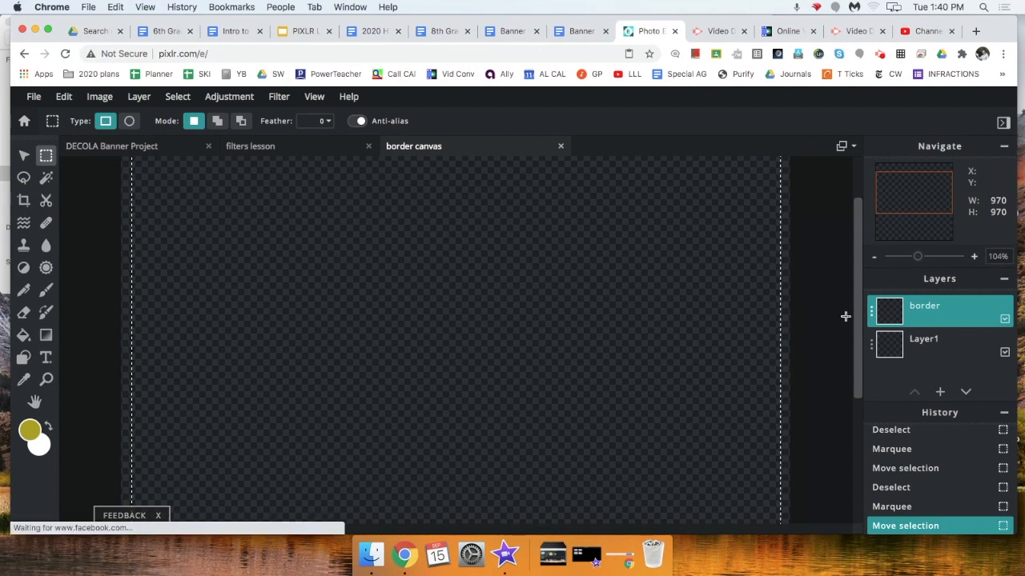
scroll(855, 327, up, 3)
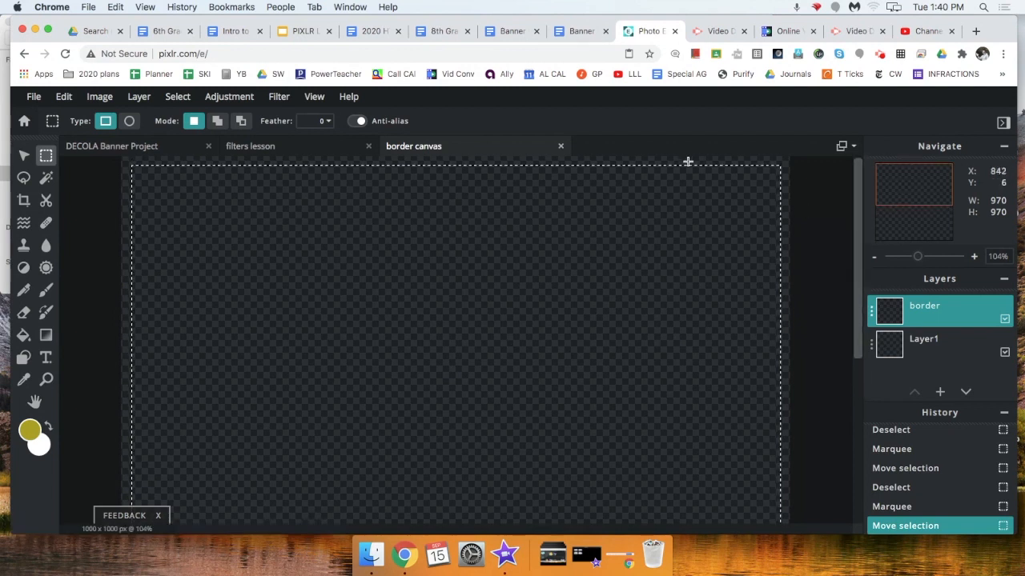
scroll(859, 198, down, 3)
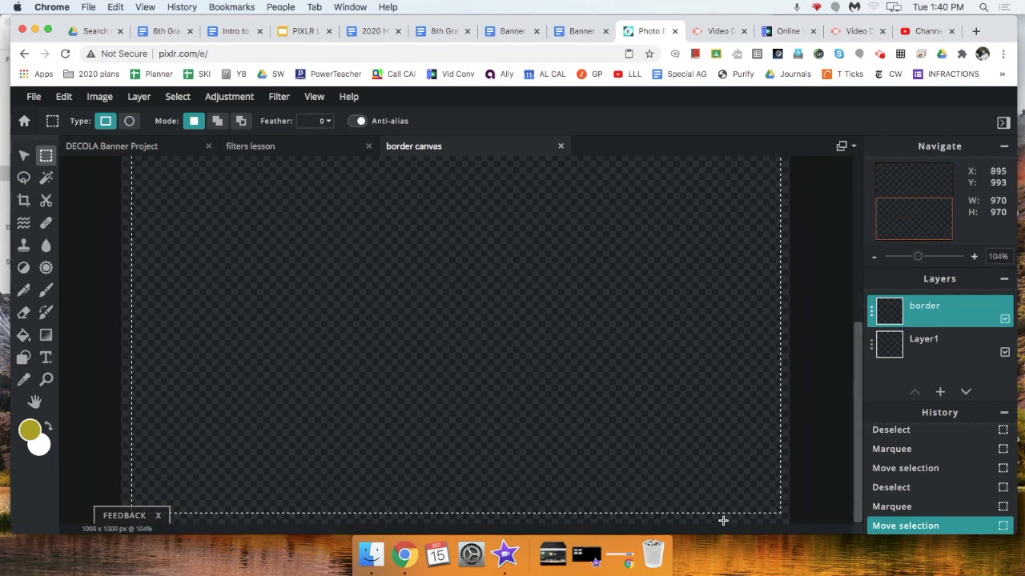
scroll(725, 516, down, 3)
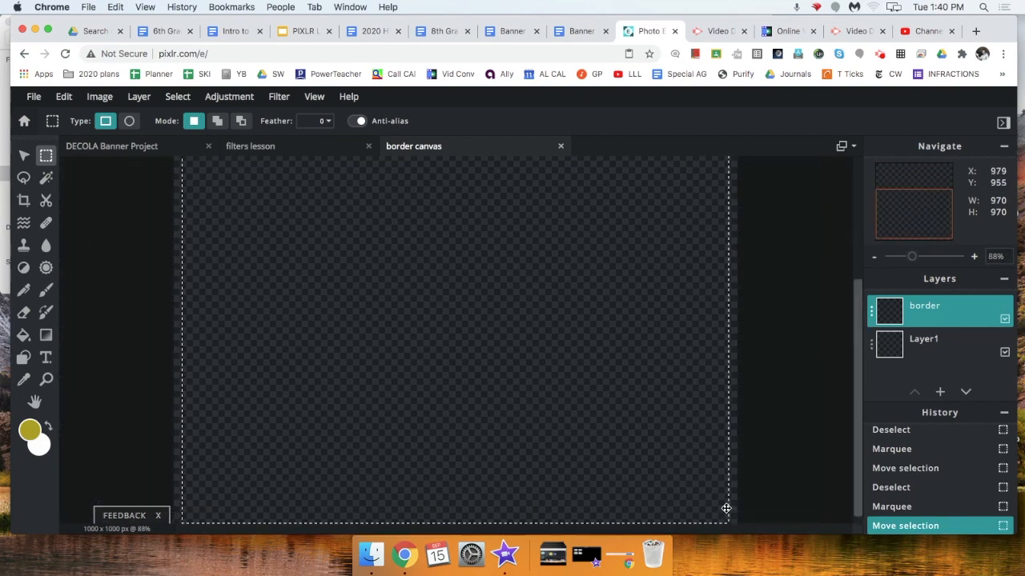
scroll(725, 506, down, 2)
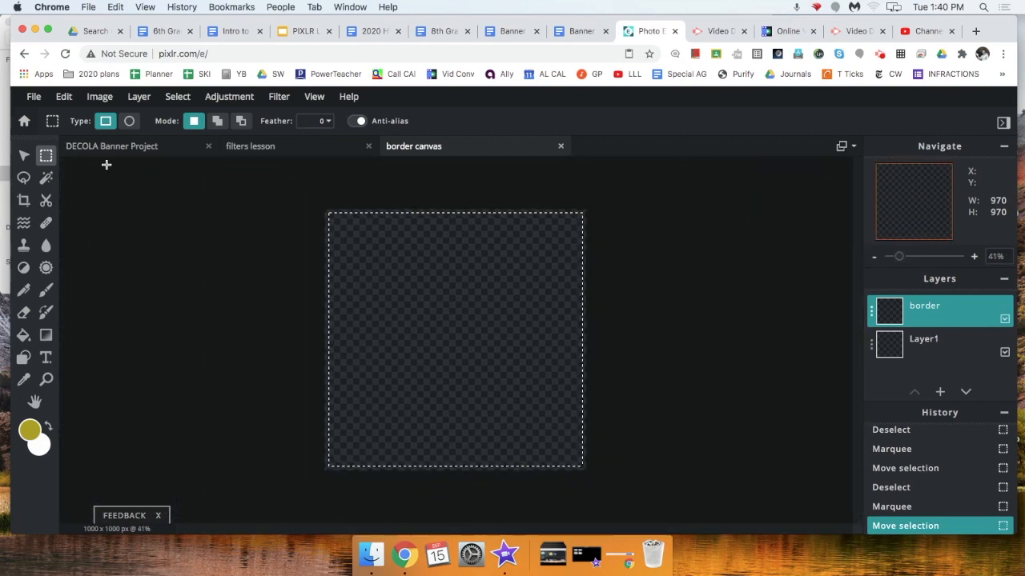
Try filling the inside of the square selection with the olive-yellow foreground colour, and undo the fill.
click(22, 337)
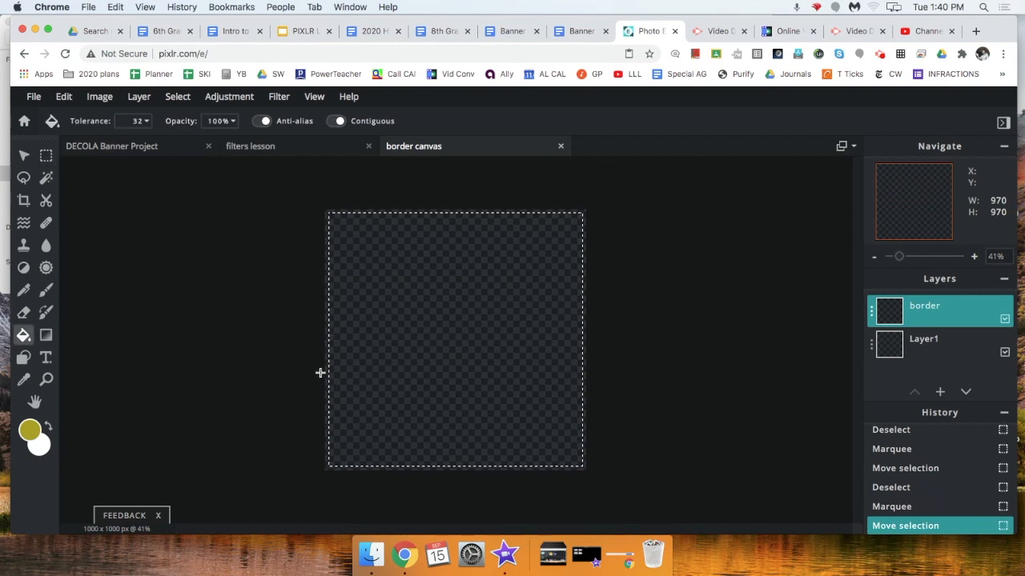
click(460, 309)
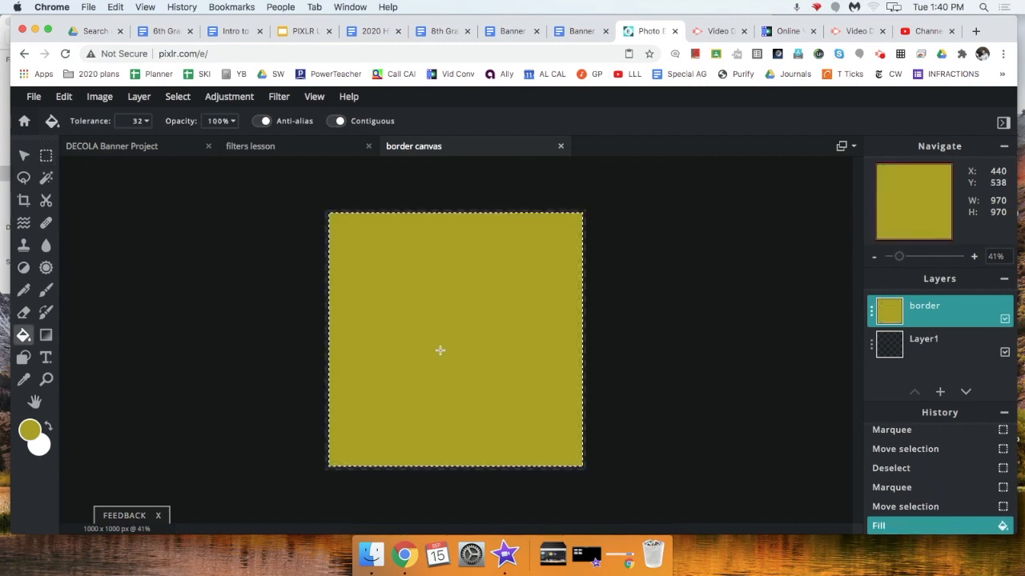
key(super+z)
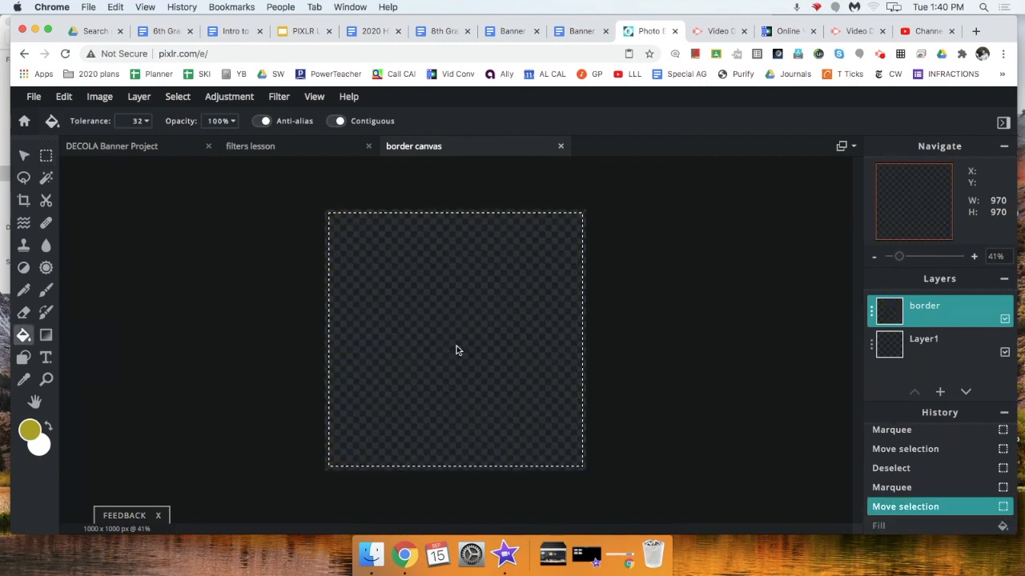
Invert the selection to select only the thin frame around the canvas edge.
click(177, 97)
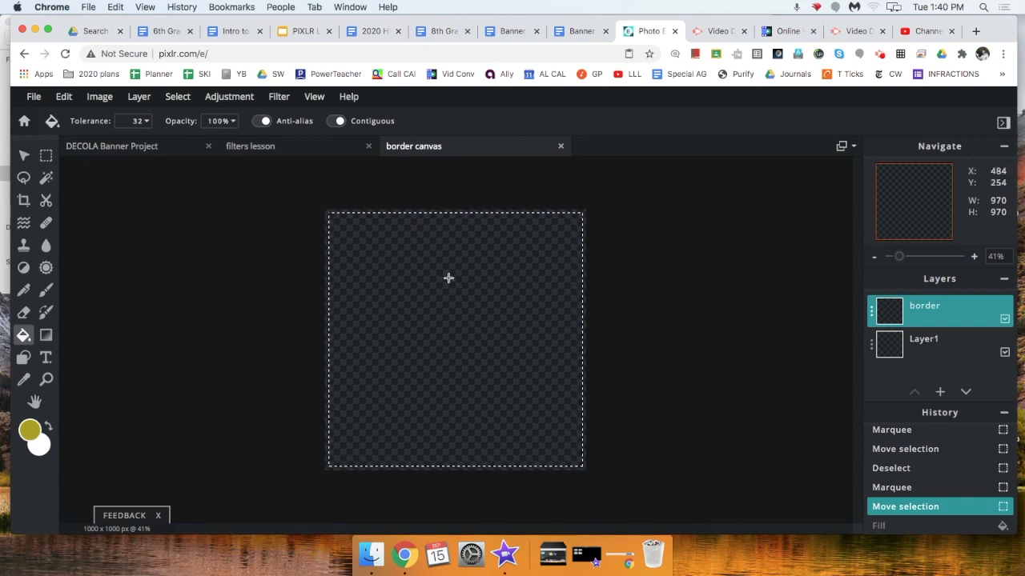
click(140, 96)
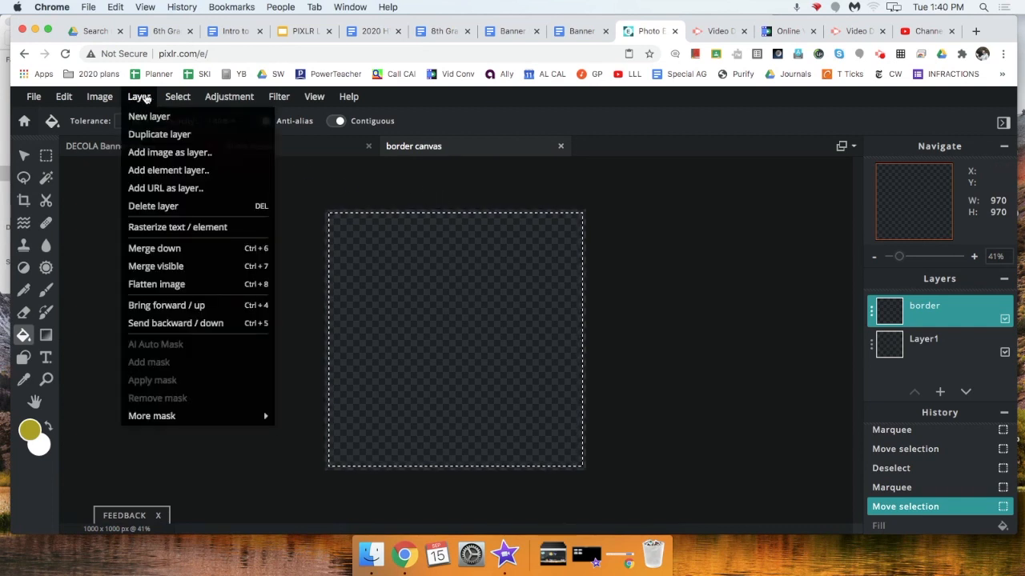
mouse_move(176, 96)
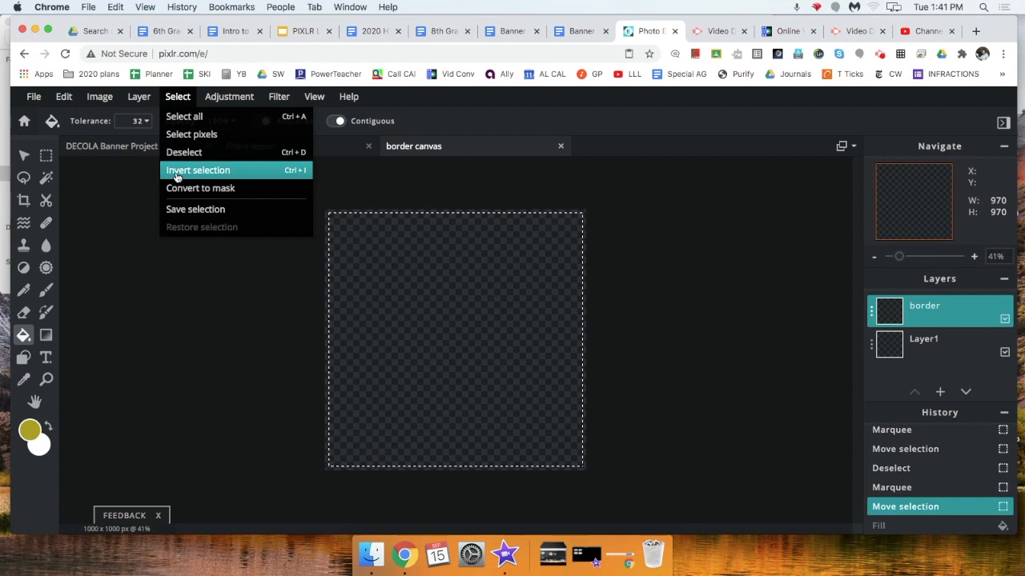
click(250, 168)
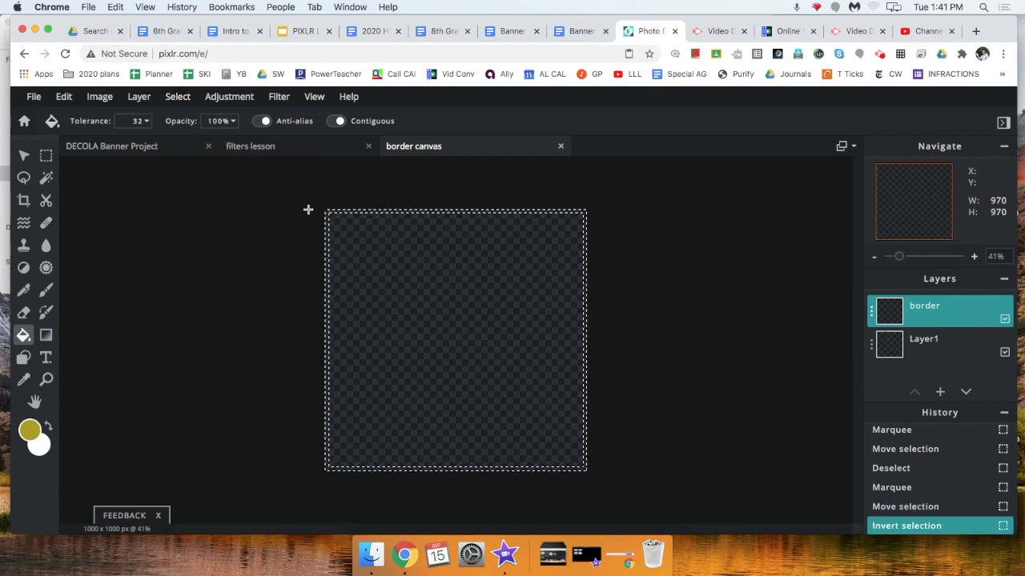
Try painting across the canvas and its selected frame with the 153 px pentagon brush, and undo the last stroke.
scroll(320, 216, up, 2)
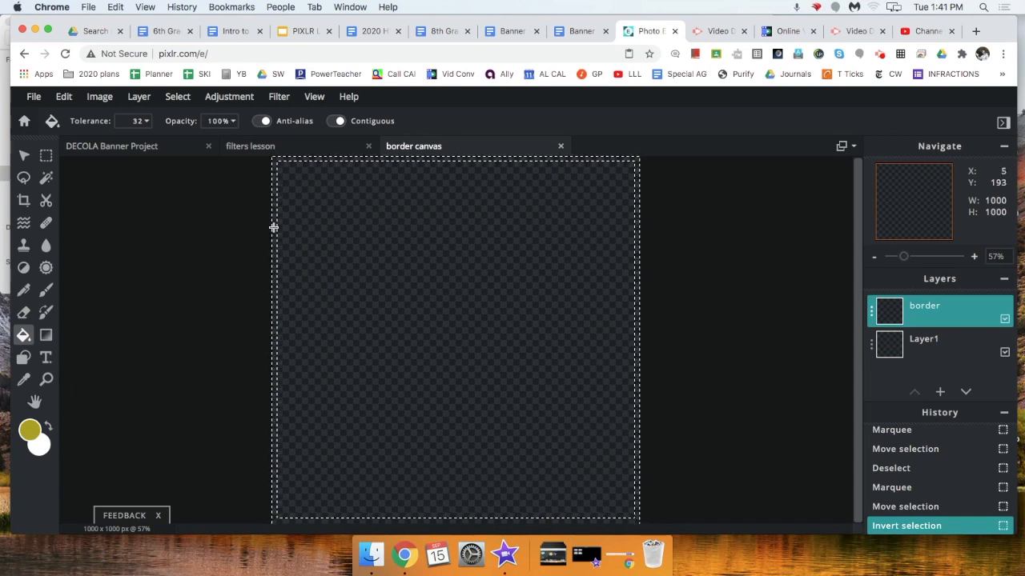
click(46, 289)
mouse_move(438, 290)
mouse_down()
mouse_move(462, 300)
mouse_move(492, 283)
mouse_move(513, 296)
mouse_up()
click(759, 460)
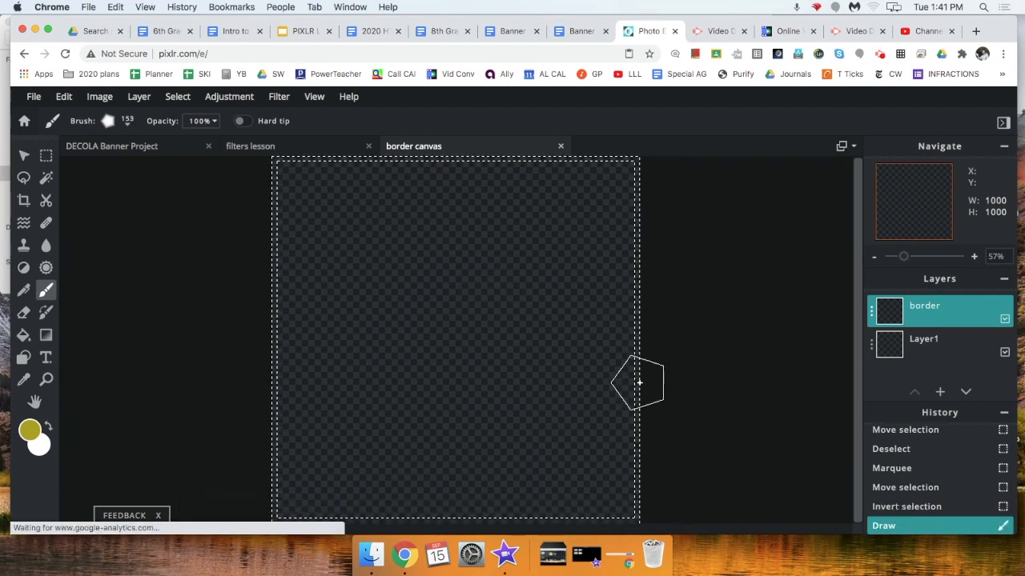
mouse_move(638, 360)
mouse_down()
mouse_move(657, 240)
mouse_move(641, 372)
mouse_move(635, 163)
mouse_move(545, 160)
mouse_move(590, 180)
mouse_move(296, 169)
mouse_move(281, 204)
mouse_move(411, 293)
mouse_up()
key(super+z)
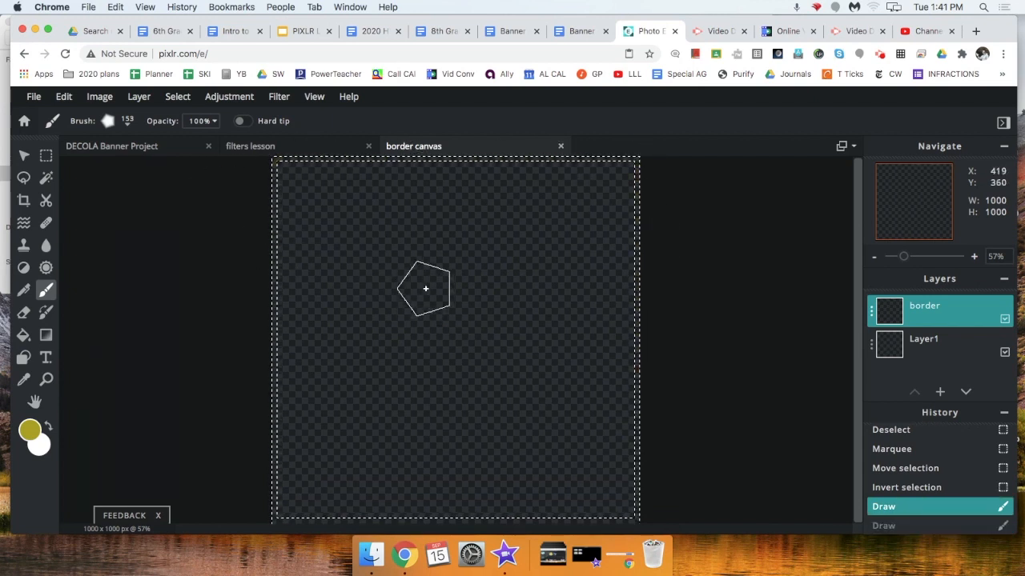
Fill the selected frame on the border layer with the olive-yellow foreground colour.
scroll(423, 288, down, 2)
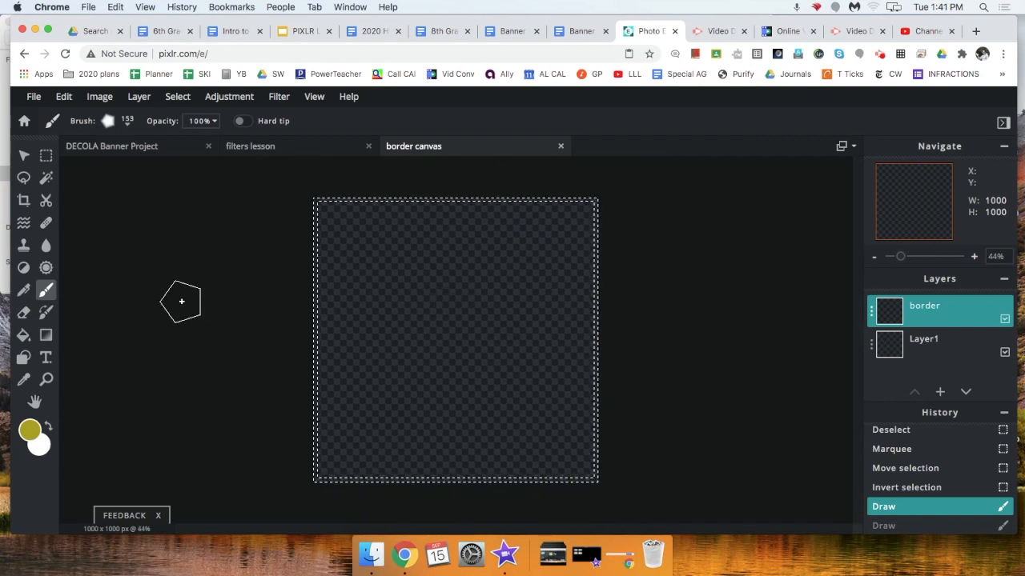
click(24, 336)
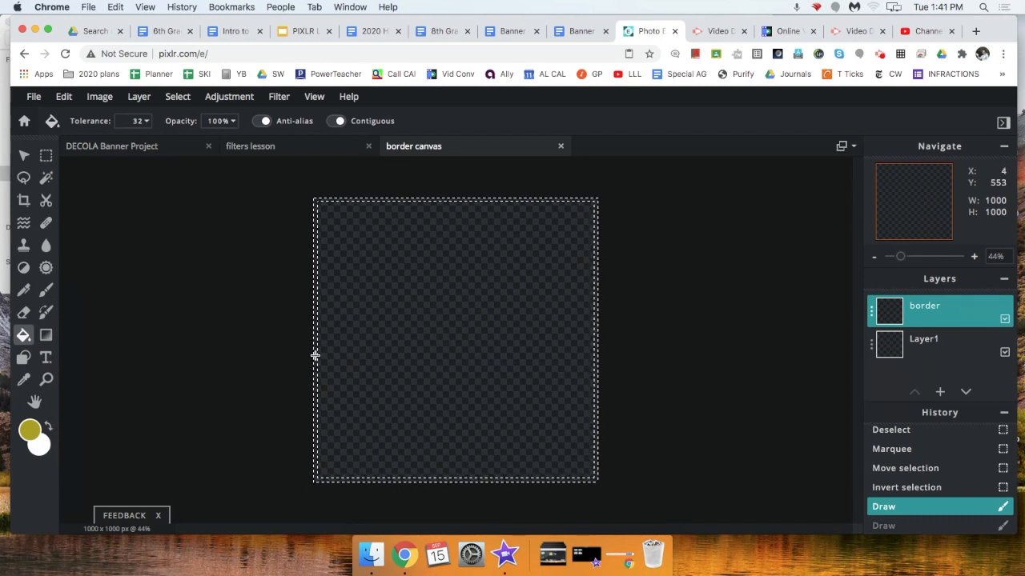
click(318, 373)
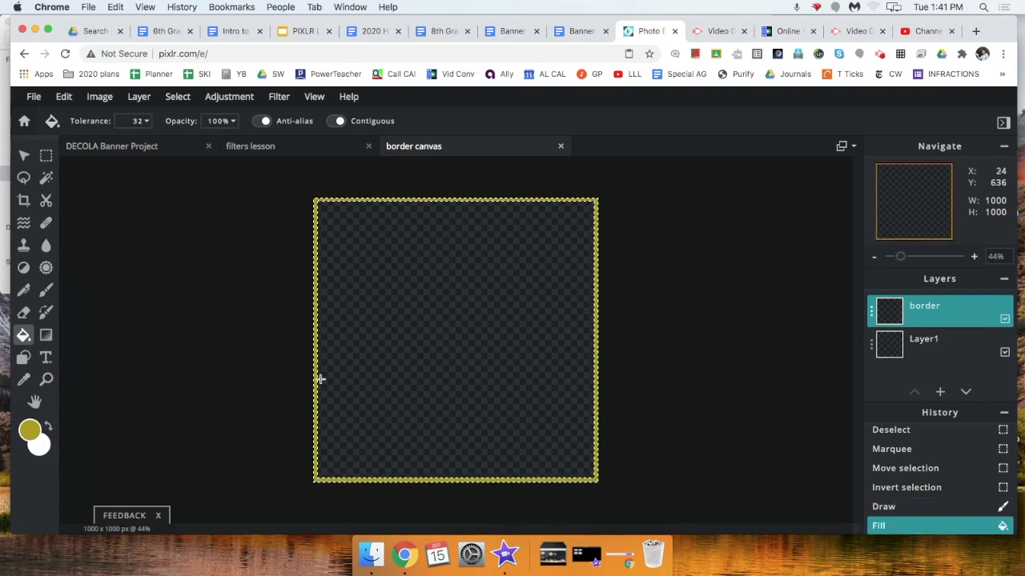
Set the foreground colour to black and fill the selected frame with it.
click(35, 436)
drag(591, 298, 686, 340)
click(780, 361)
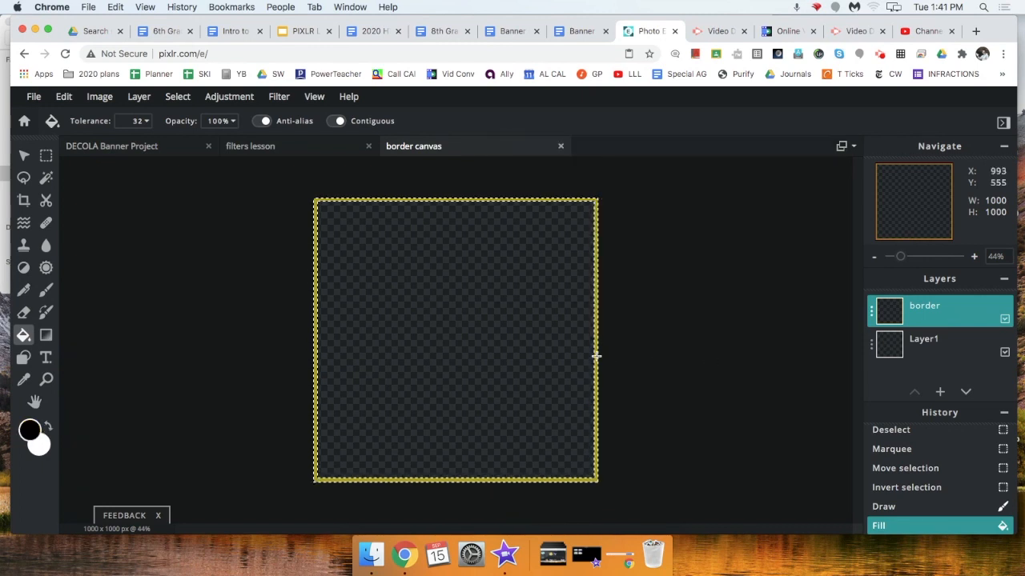
click(595, 356)
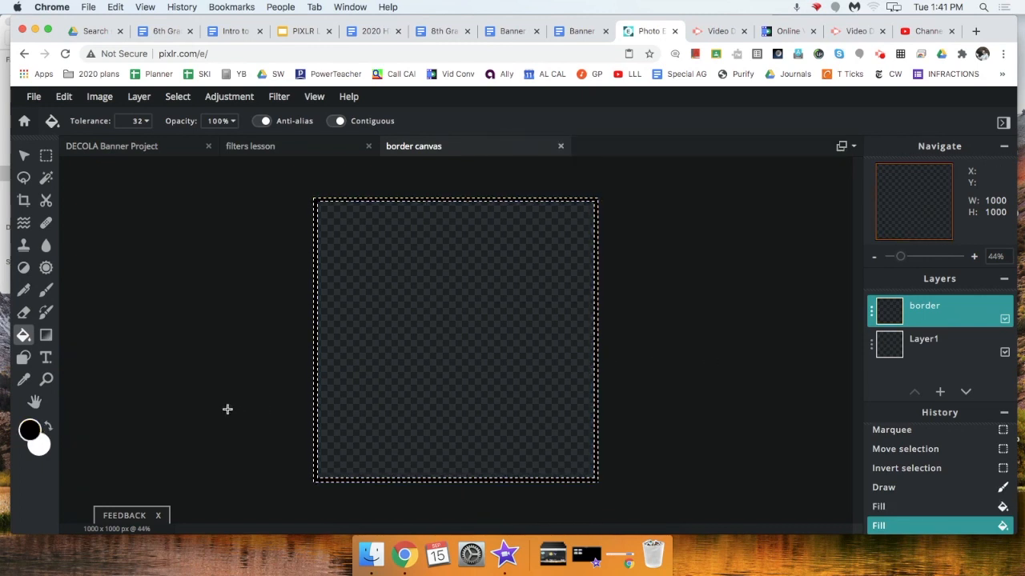
Swap the foreground and background colours and fill the selected frame with white.
click(48, 427)
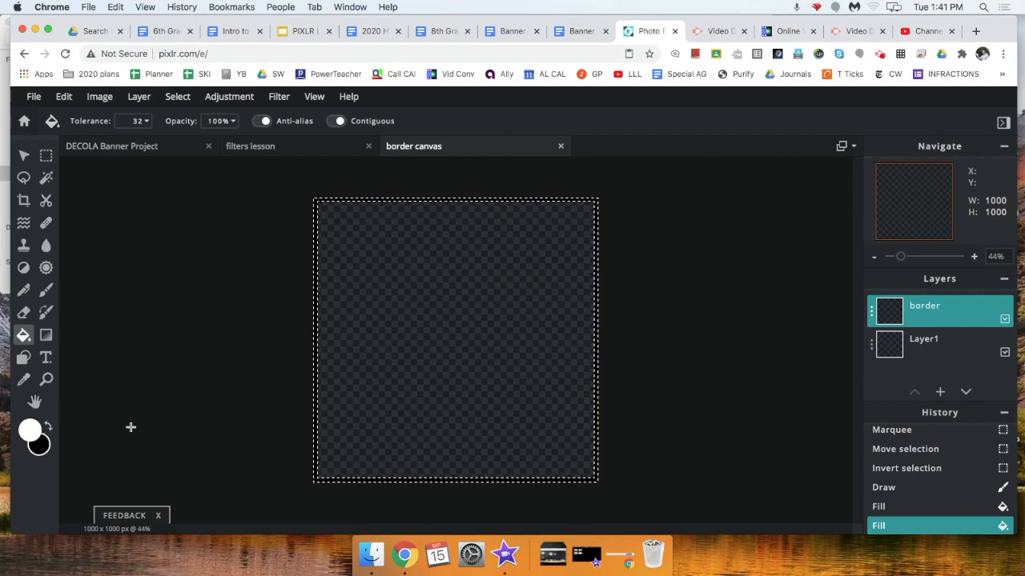
click(314, 413)
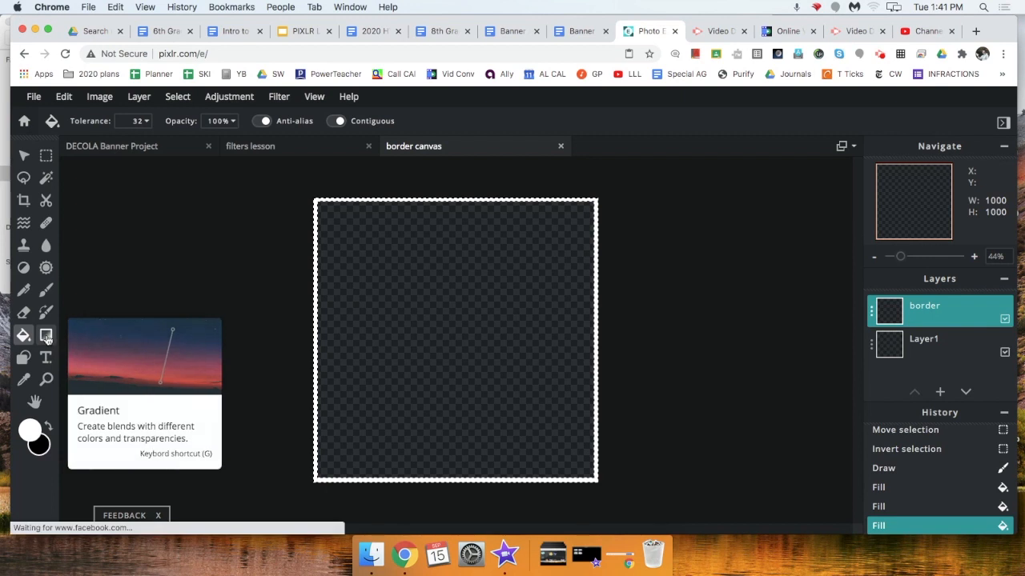
Swap the foreground colour to black and paint black patches along the white frame with the 153 px pentagon brush.
click(45, 294)
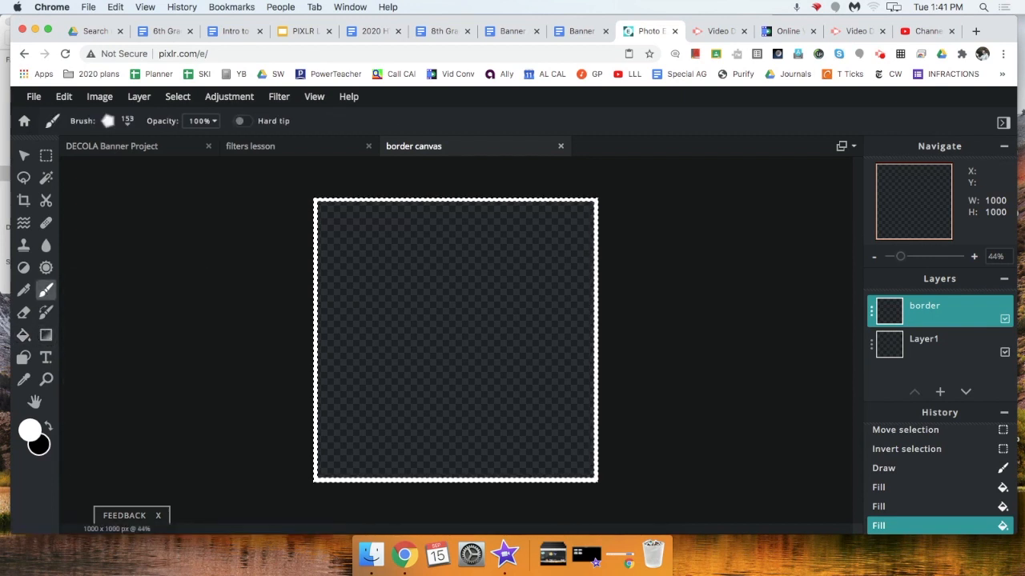
click(48, 427)
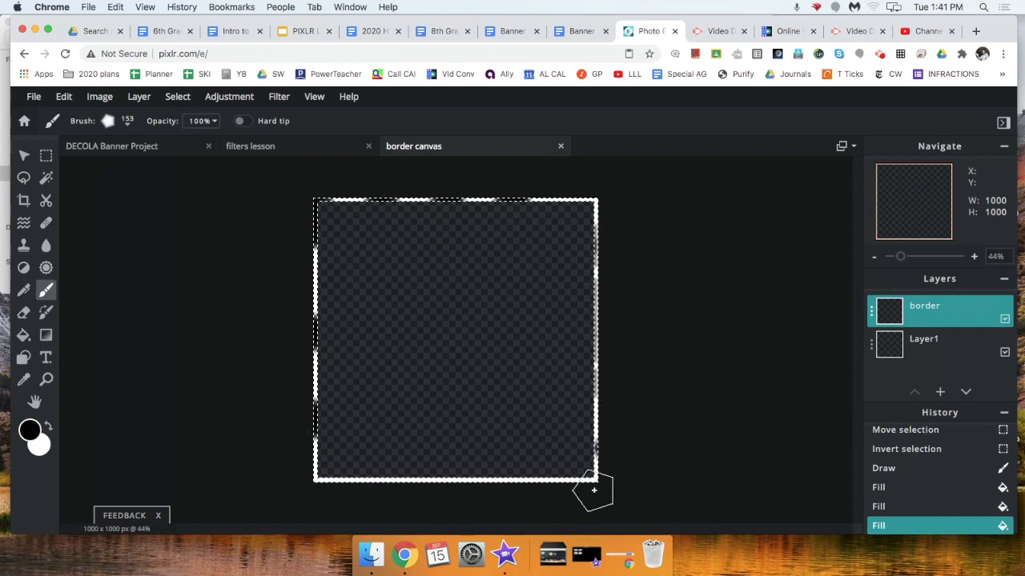
mouse_move(518, 503)
mouse_down()
mouse_move(423, 520)
mouse_move(494, 416)
mouse_move(365, 494)
mouse_move(438, 430)
mouse_move(343, 463)
mouse_move(252, 465)
mouse_up()
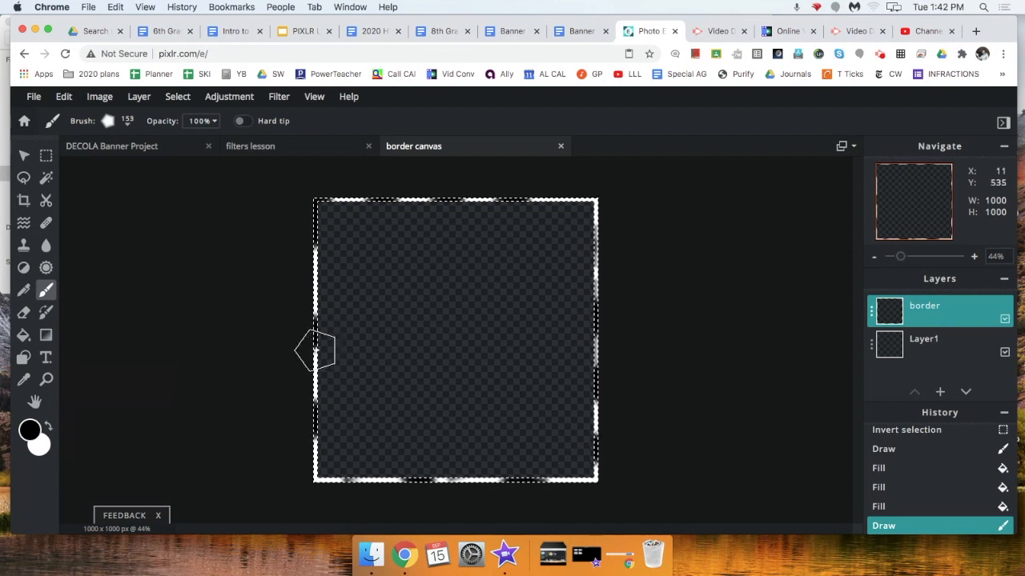
Fill the selected frame with the linear rainbow gradient preset, running diagonally from the canvas's upper-left corner to its lower-right corner.
click(45, 335)
click(239, 124)
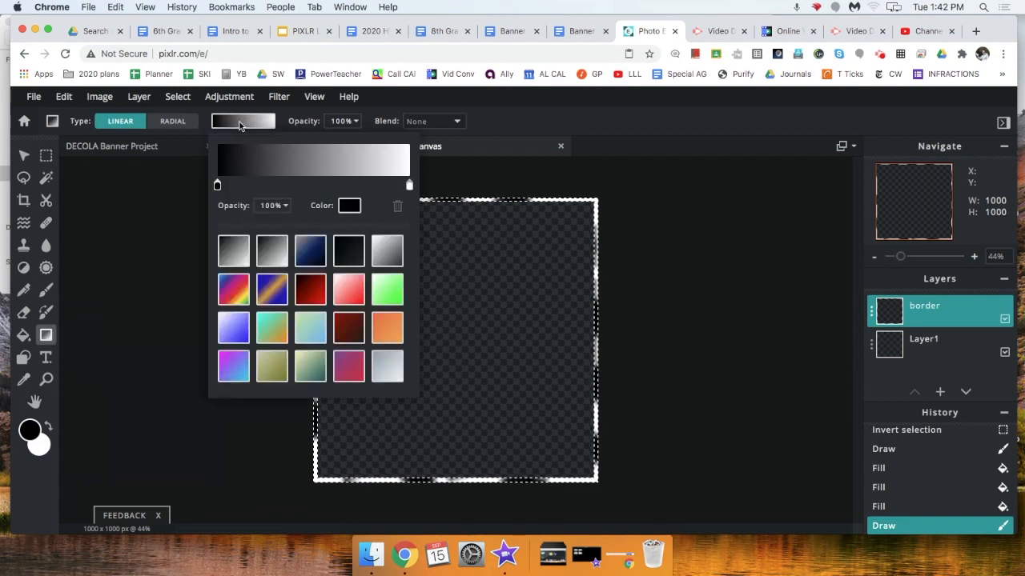
click(236, 289)
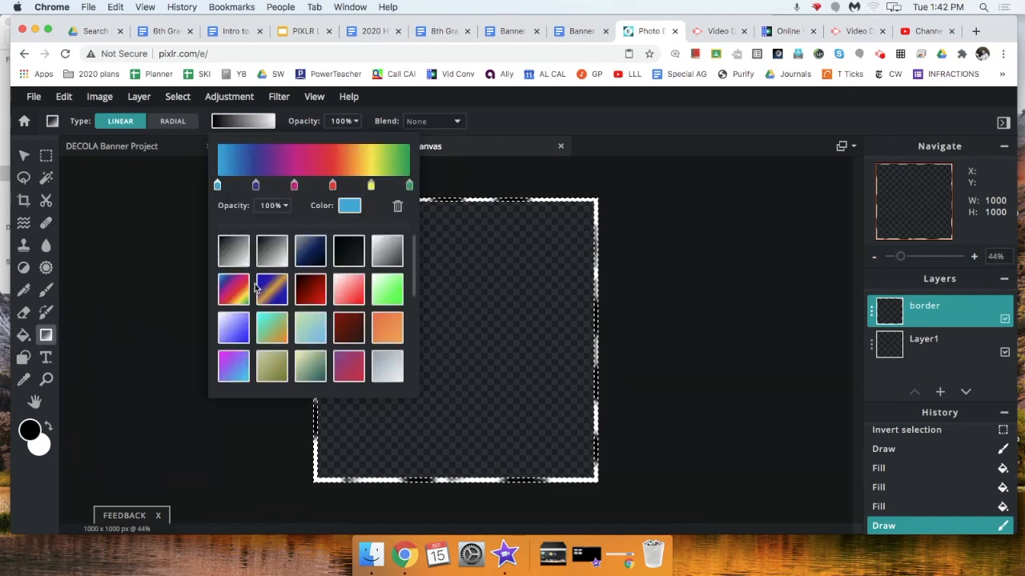
click(320, 192)
drag(299, 192, 613, 449)
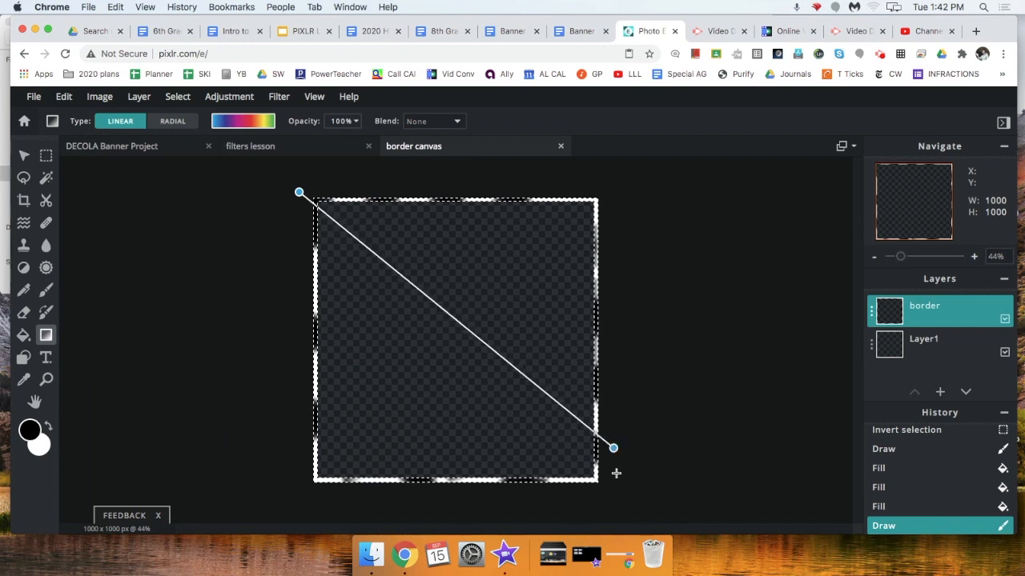
click(622, 494)
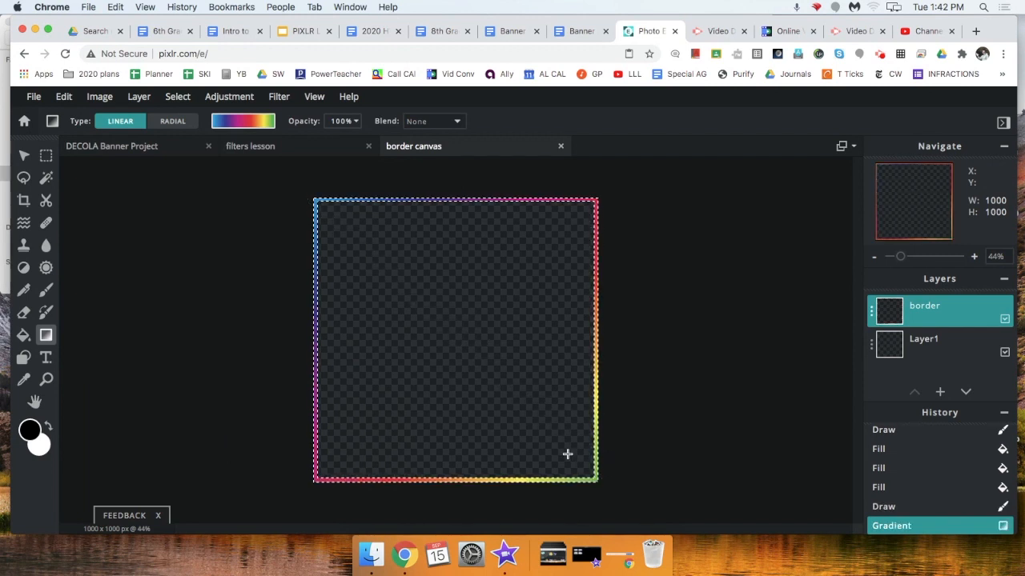
Change the gradient type to radial and reapply the rainbow gradient from the frame's upper-left corner to its lower-right corner.
click(169, 121)
drag(314, 194, 625, 494)
click(626, 497)
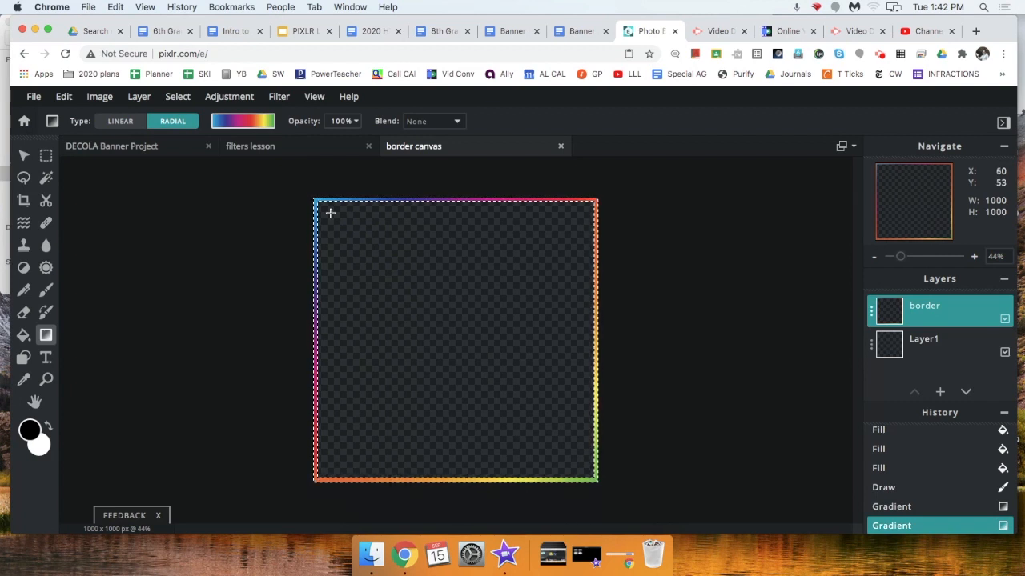
Deselect the rainbow frame around the canvas edge.
click(174, 97)
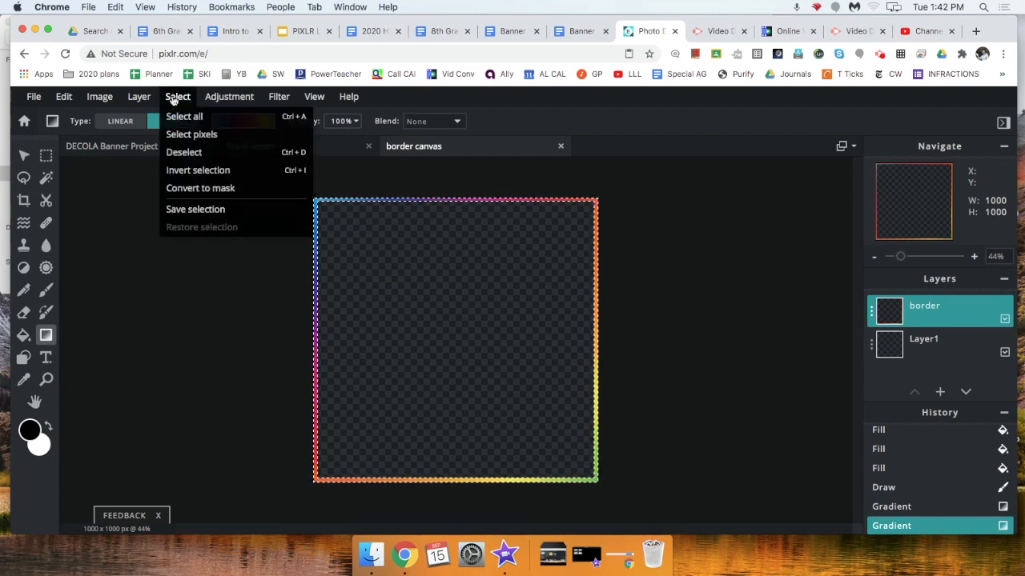
click(186, 160)
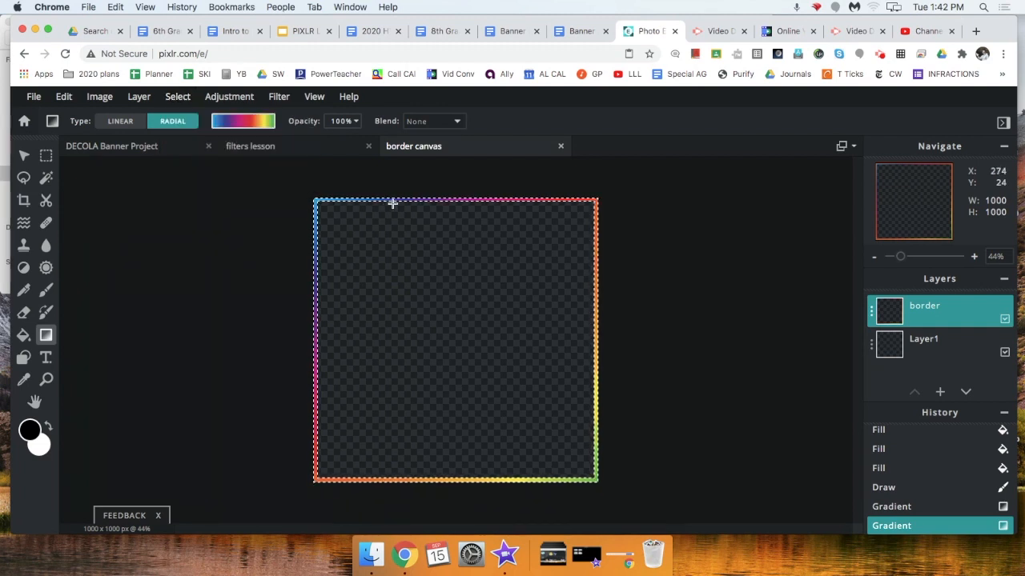
scroll(393, 204, down, 2)
scroll(393, 204, up, 3)
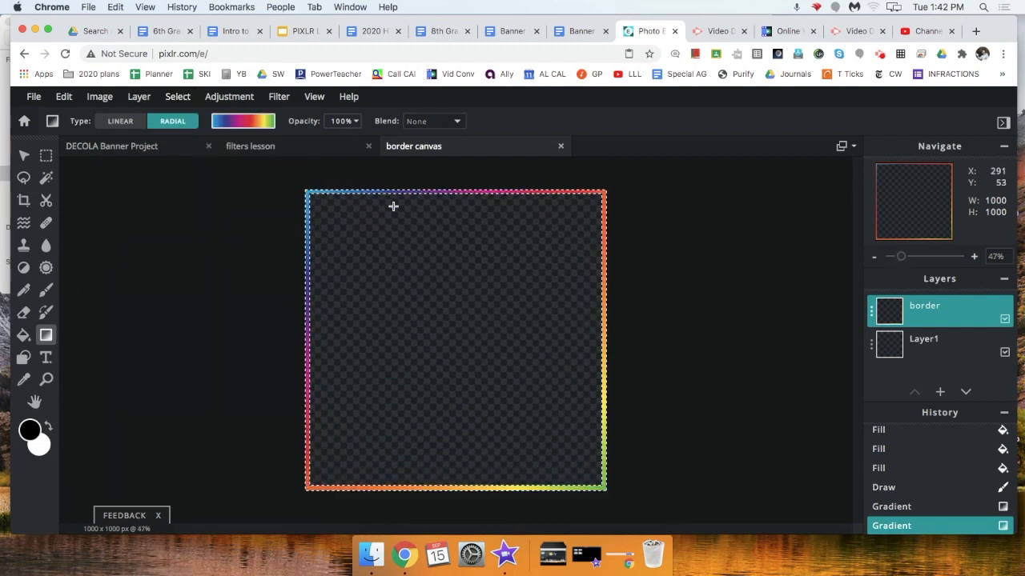
scroll(272, 252, up, 3)
scroll(201, 256, up, 1)
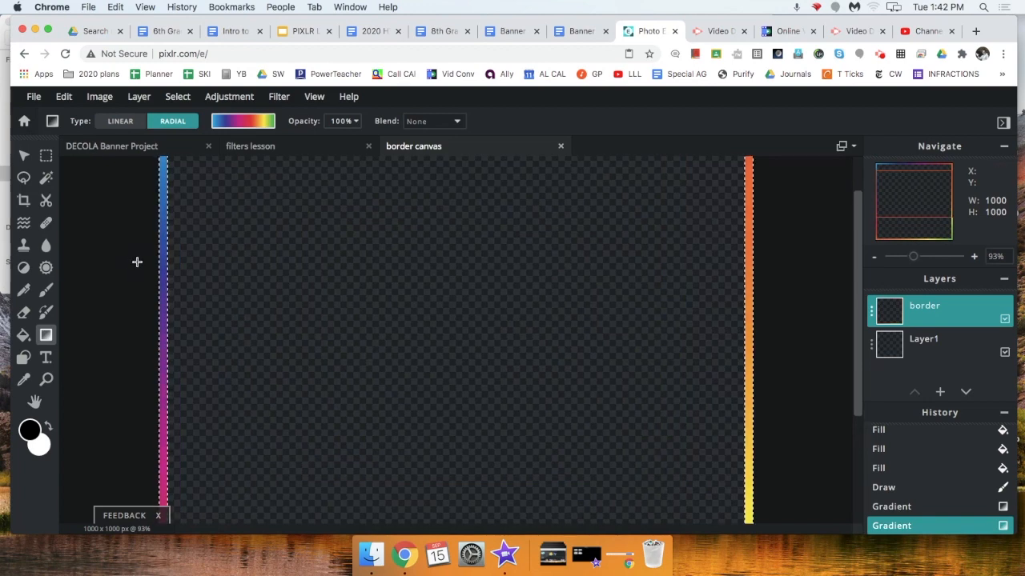
scroll(171, 232, down, 1)
scroll(178, 197, down, 3)
click(177, 96)
click(177, 96)
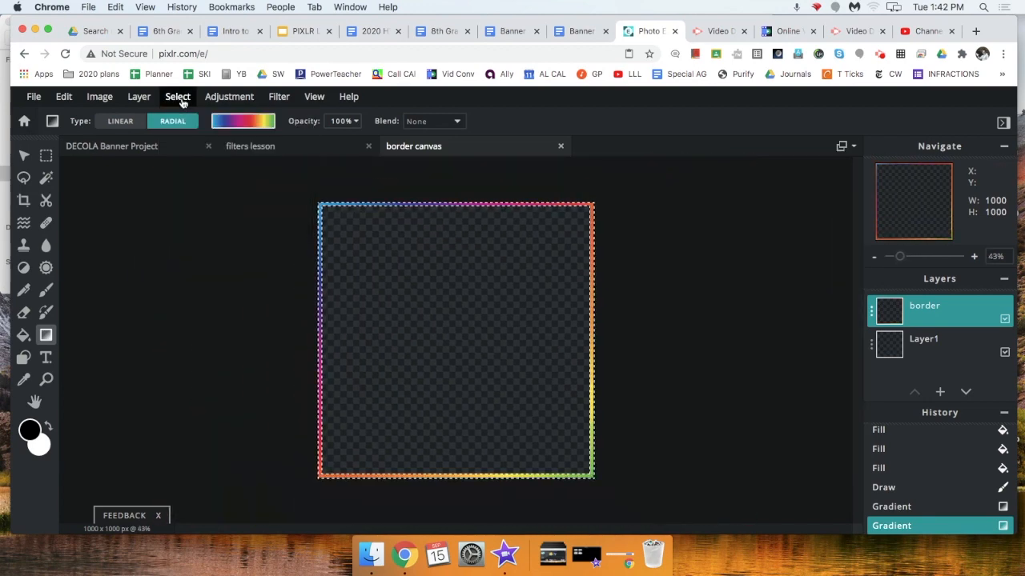
click(177, 96)
click(199, 153)
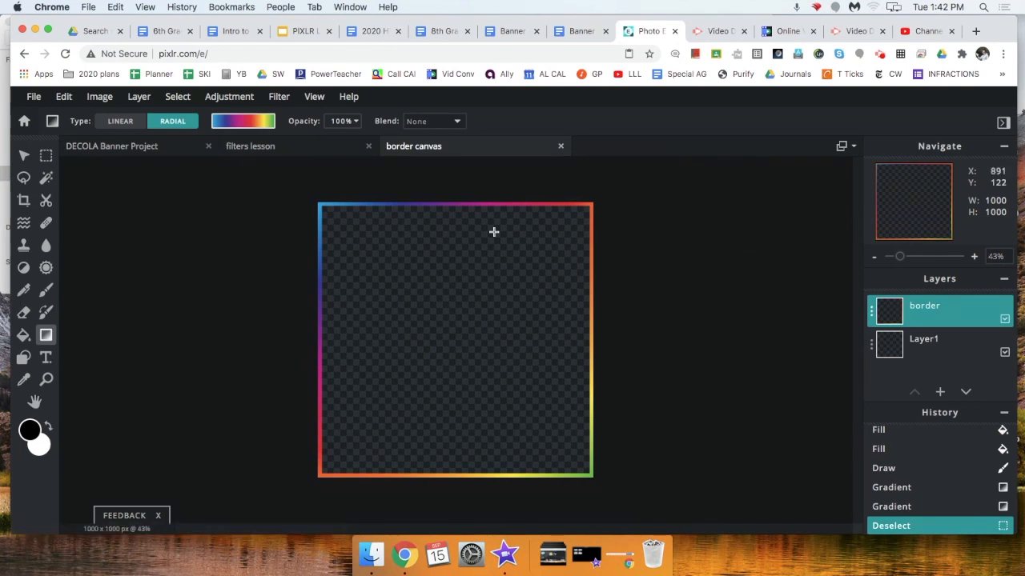
Make Layer1 beneath the border layer active and fill it with black using the Fill tool.
click(24, 156)
mouse_move(528, 205)
mouse_down()
mouse_move(601, 224)
mouse_move(603, 170)
mouse_move(453, 189)
mouse_move(506, 213)
mouse_move(527, 206)
mouse_up()
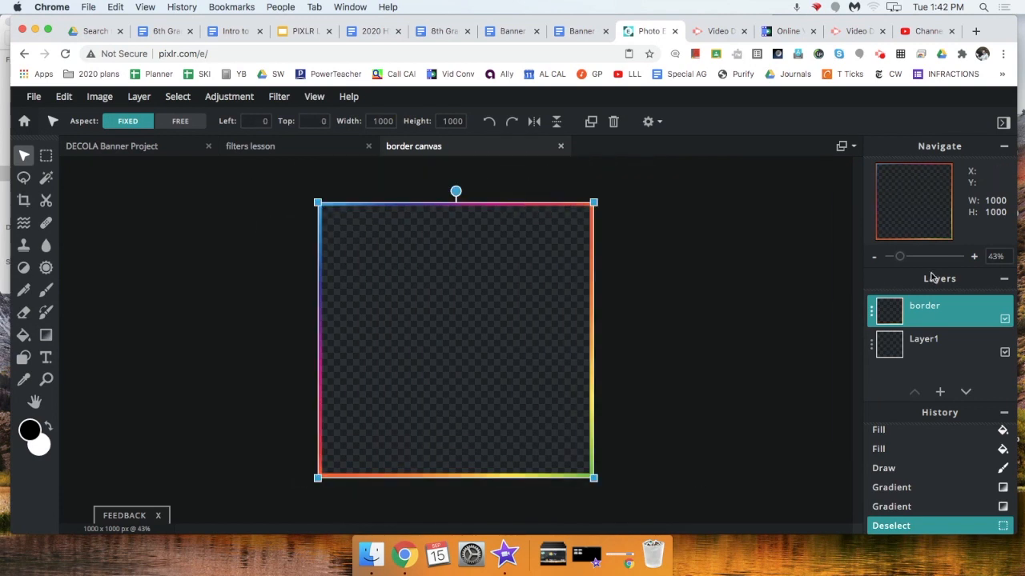
click(938, 340)
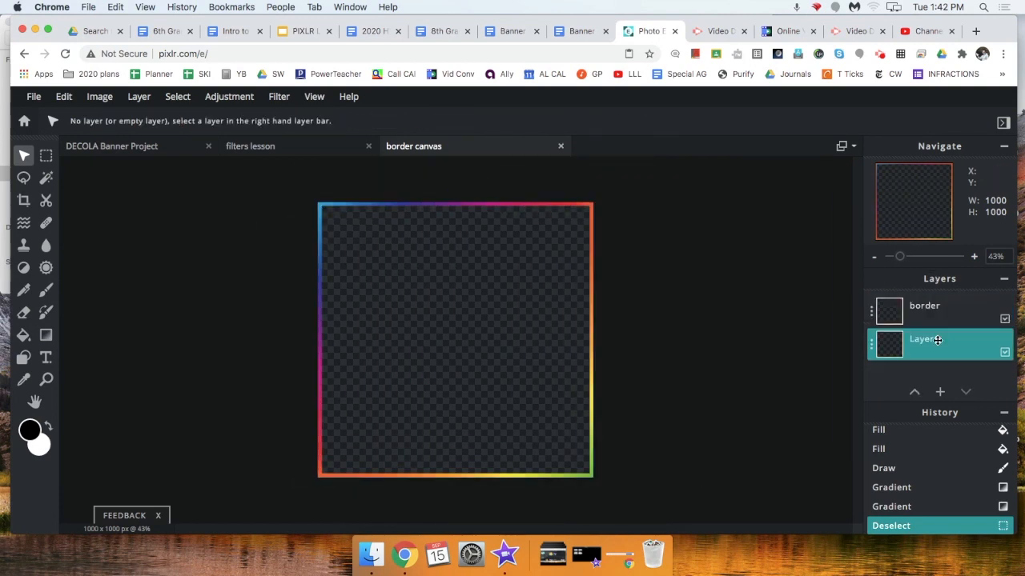
click(24, 358)
click(24, 336)
click(378, 323)
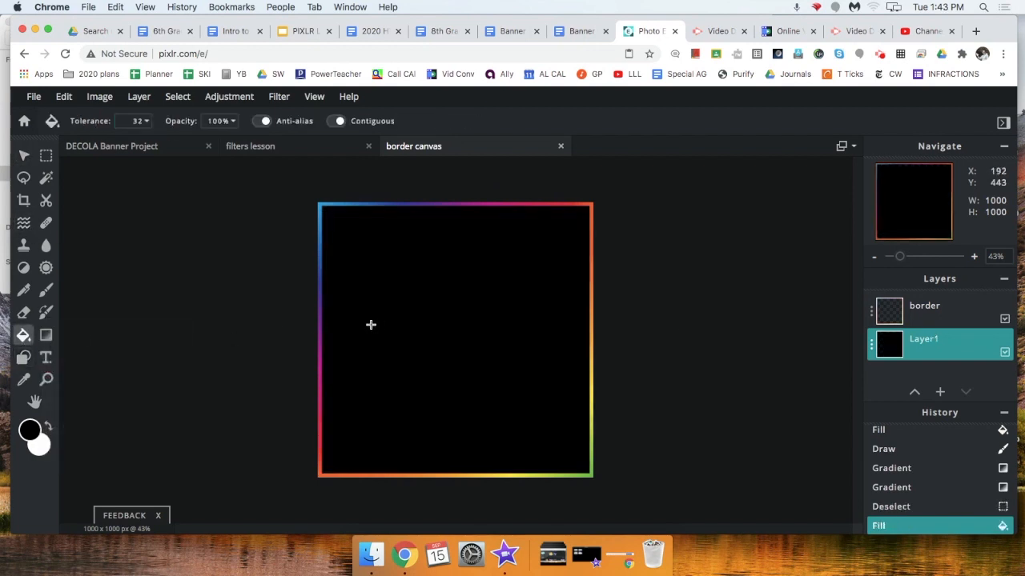
Swap the foreground and background colours and fill Layer1 with white.
click(48, 427)
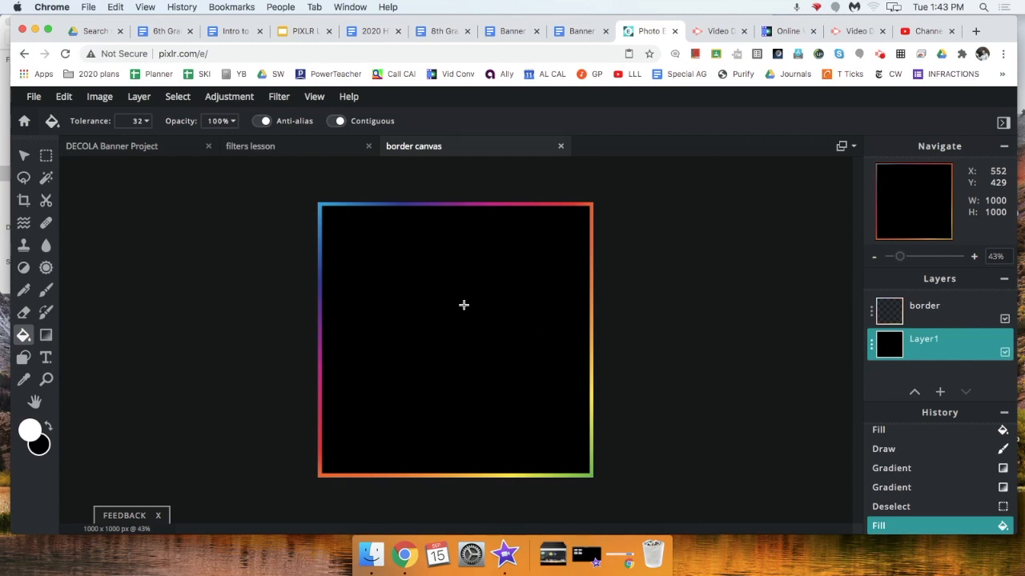
click(462, 301)
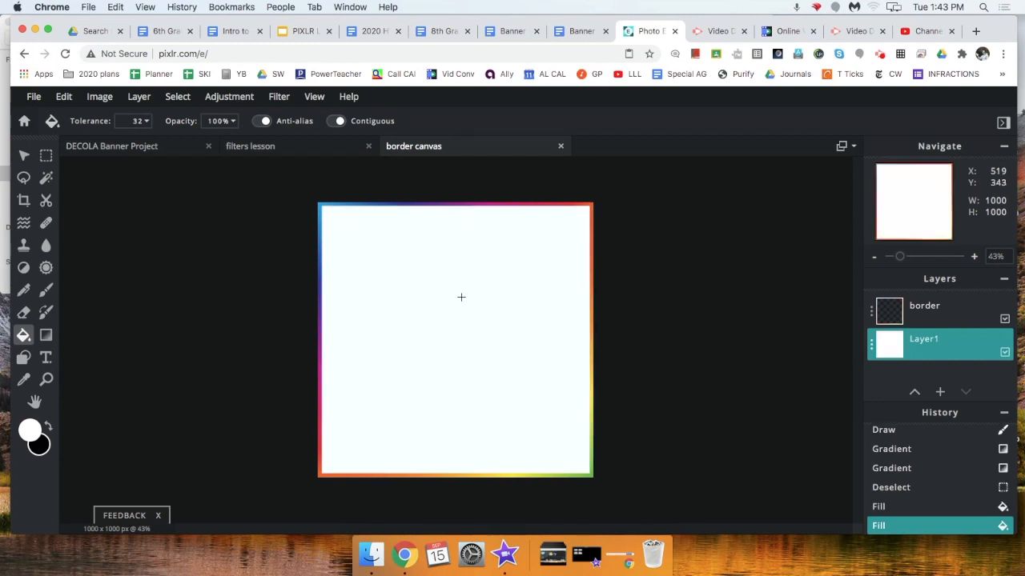
click(662, 310)
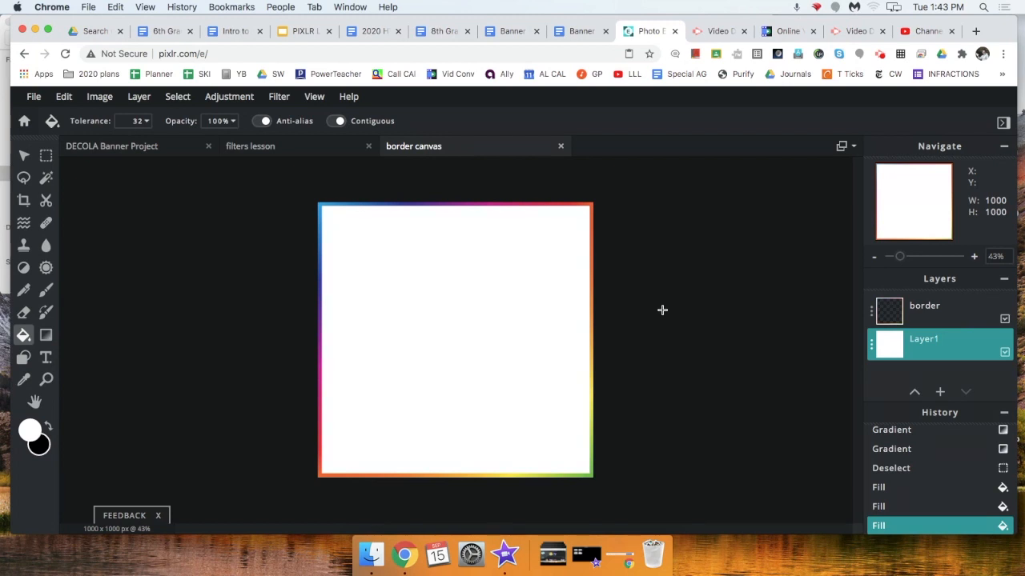
On the border layer, draw a centred rectangular marquee of about 767 x 771 px and invert the selection.
click(47, 157)
click(924, 308)
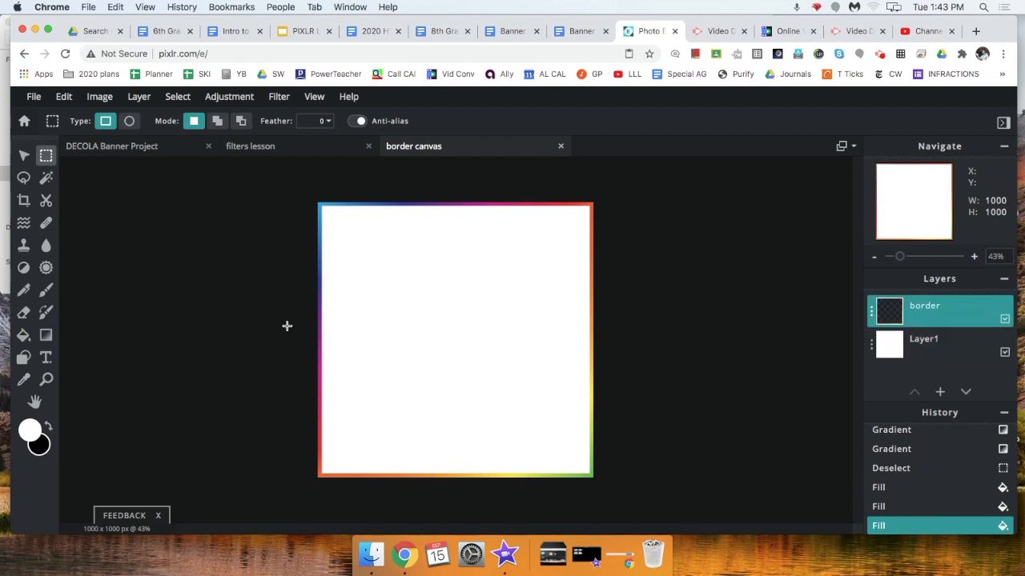
drag(350, 233, 562, 444)
click(178, 96)
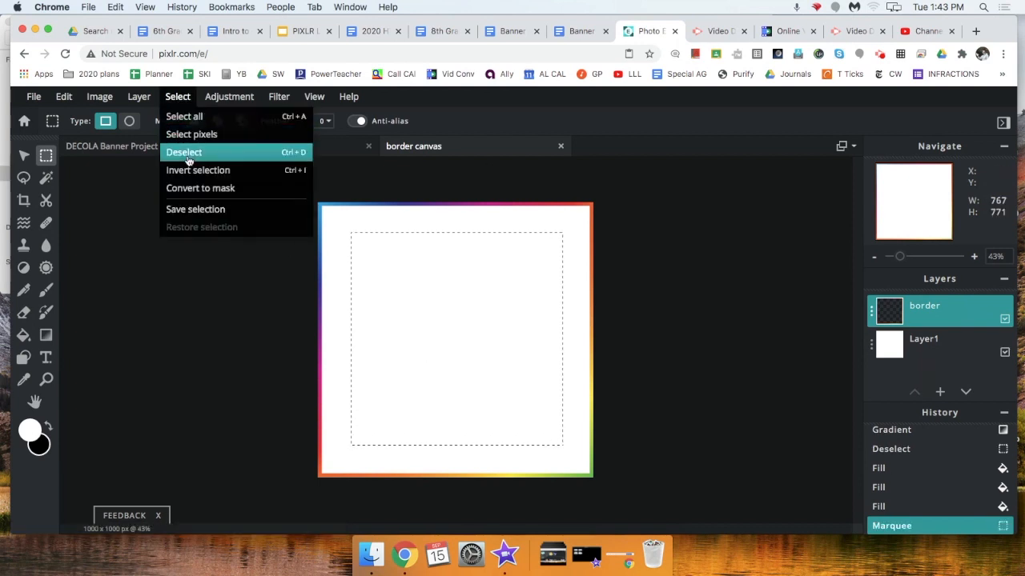
key(ctrl+i)
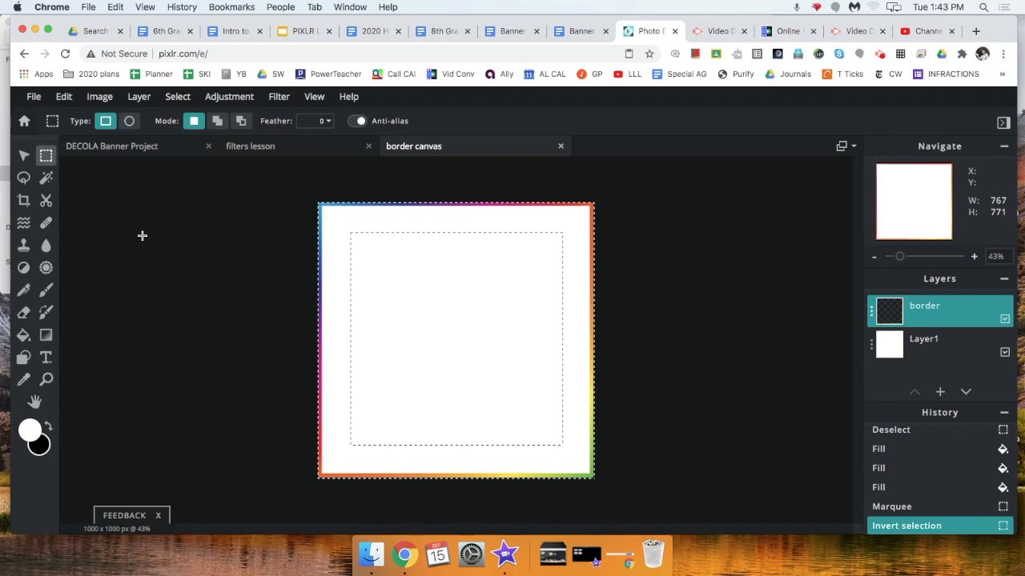
Fill the wider selected frame with the radial rainbow gradient from upper-left to lower-right, and deselect it.
click(45, 336)
click(249, 126)
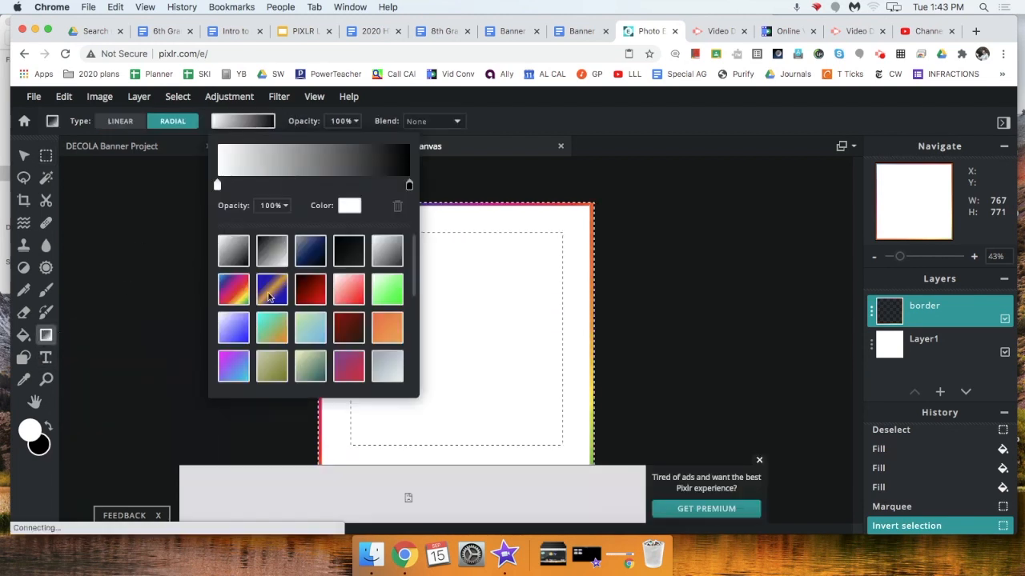
click(233, 289)
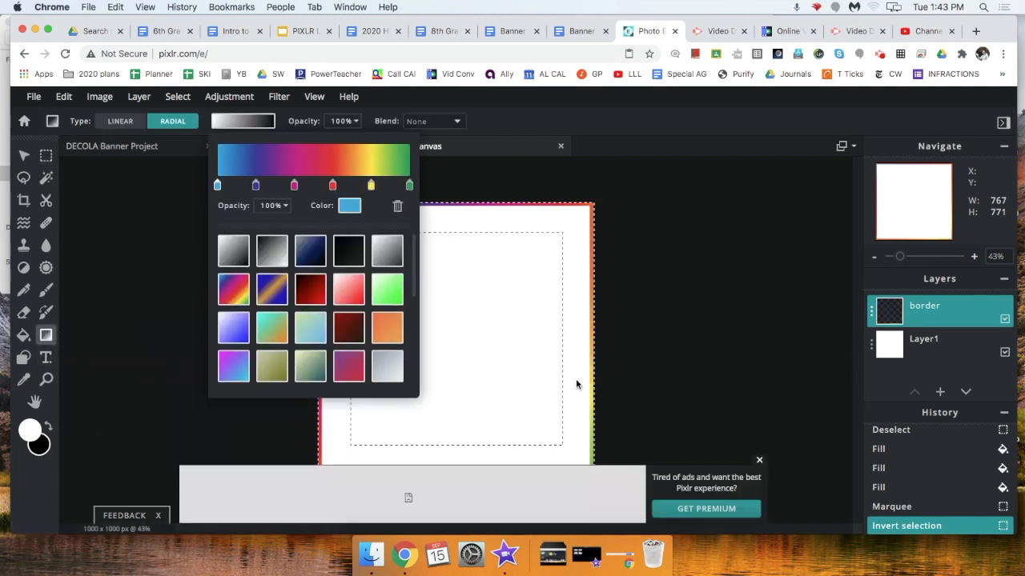
click(760, 462)
drag(289, 187, 656, 481)
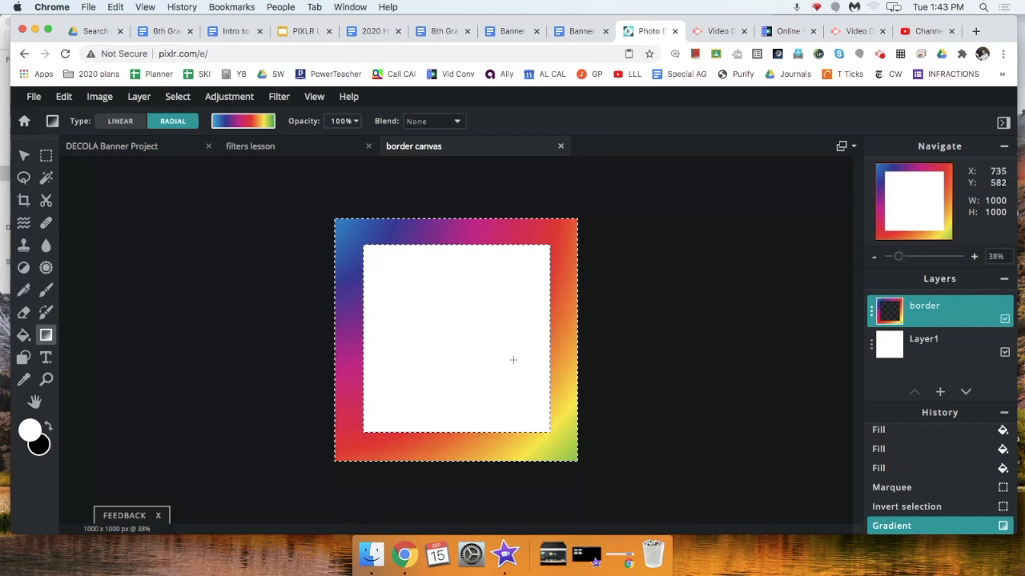
click(179, 97)
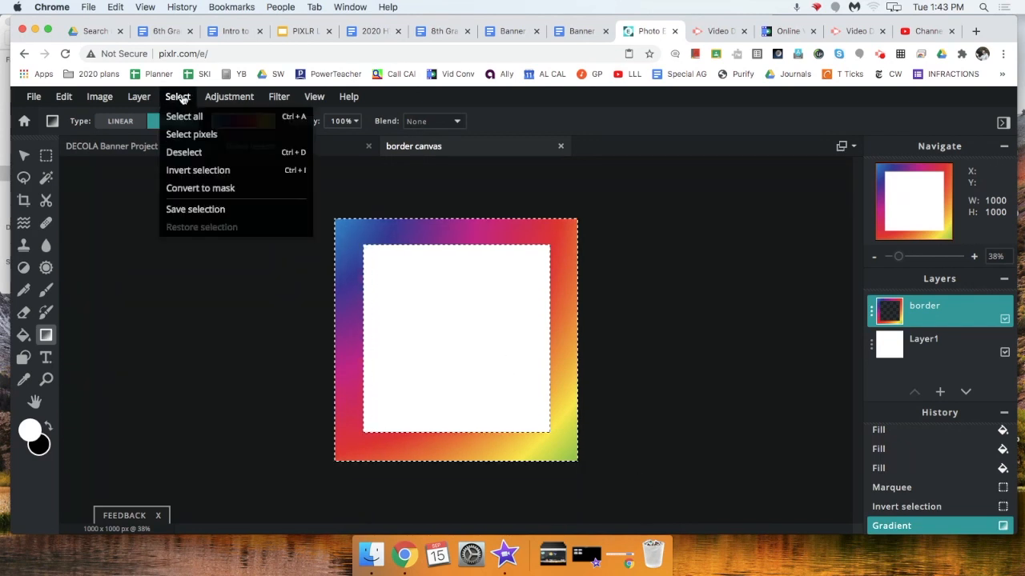
click(209, 152)
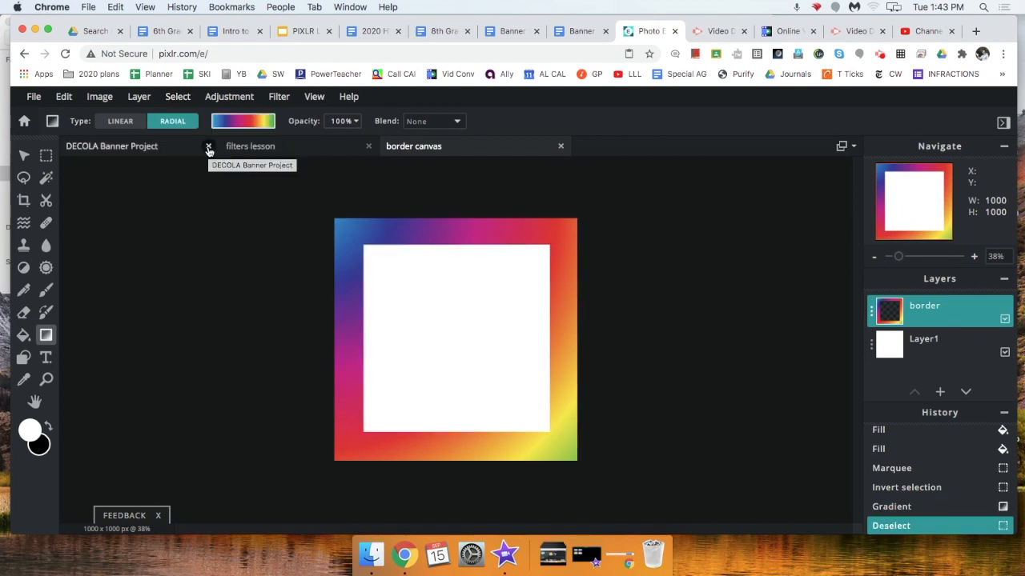